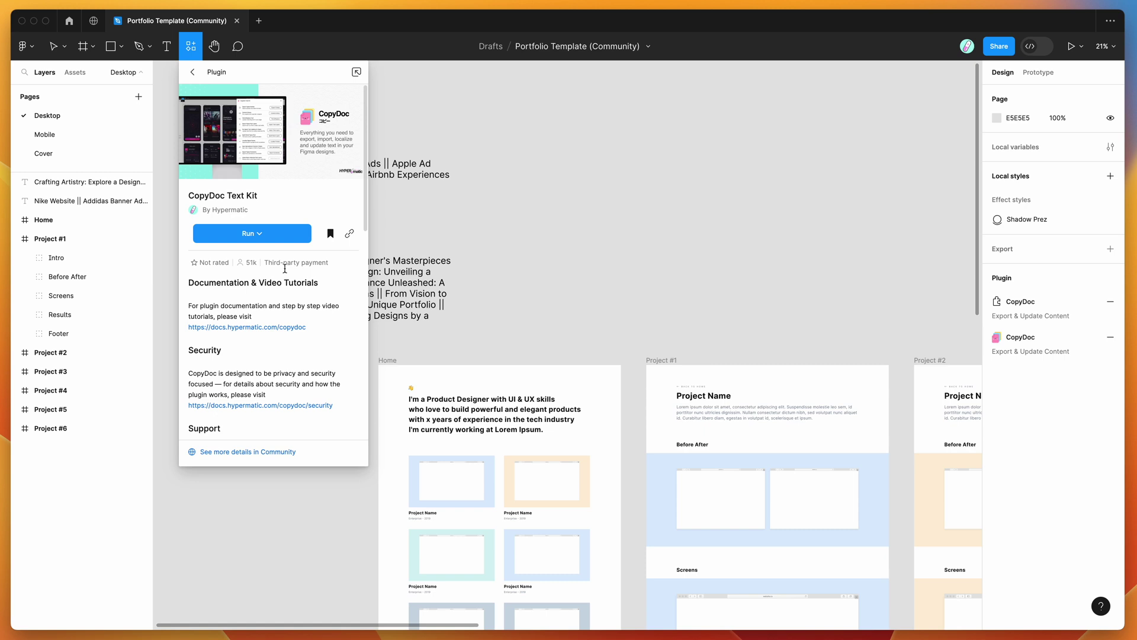
Run the CopyDoc Text Kit plugin from the canvas context menu's Plugins list.
{"action": "mouse_move", "coordinate": [273, 268]}
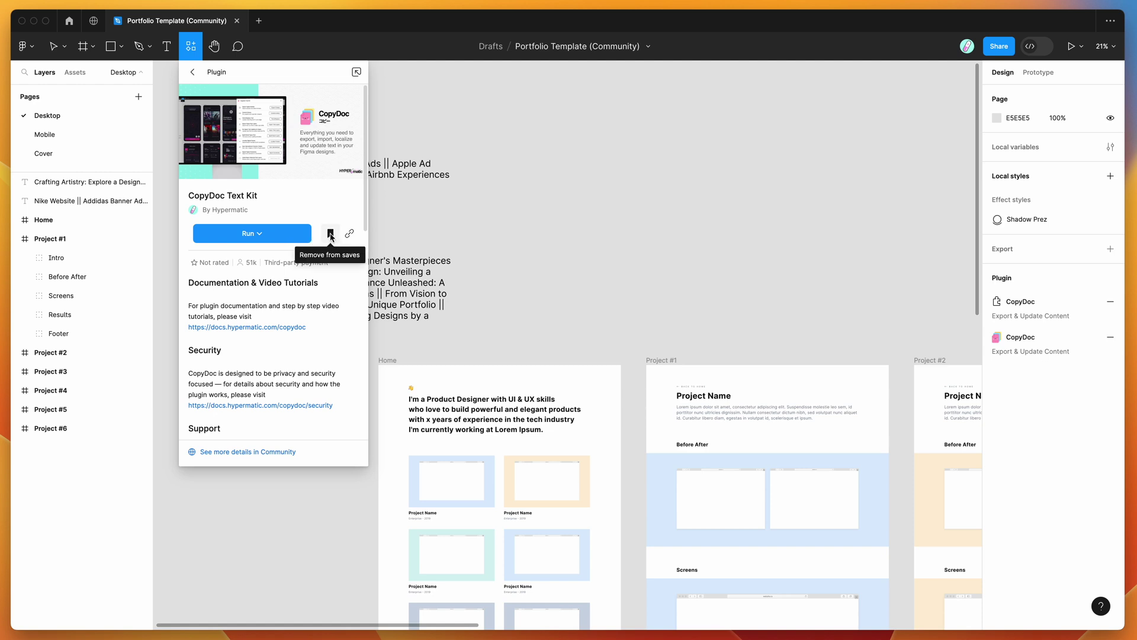
{"action": "left_click", "coordinate": [523, 140]}
{"action": "right_click", "coordinate": [521, 137]}
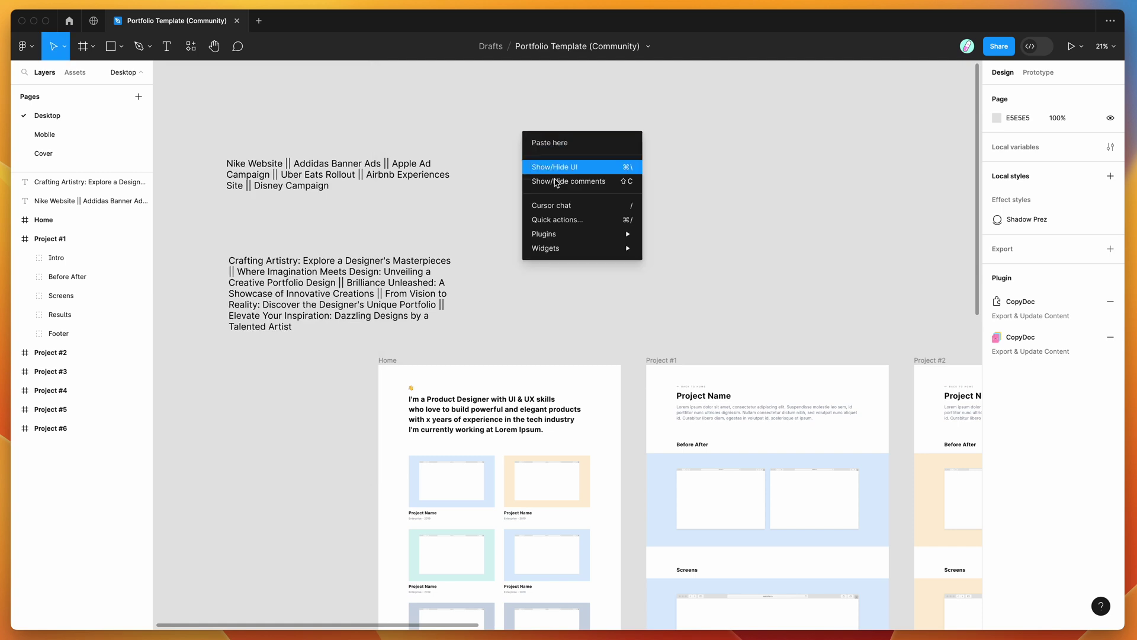
{"action": "mouse_move", "coordinate": [563, 235]}
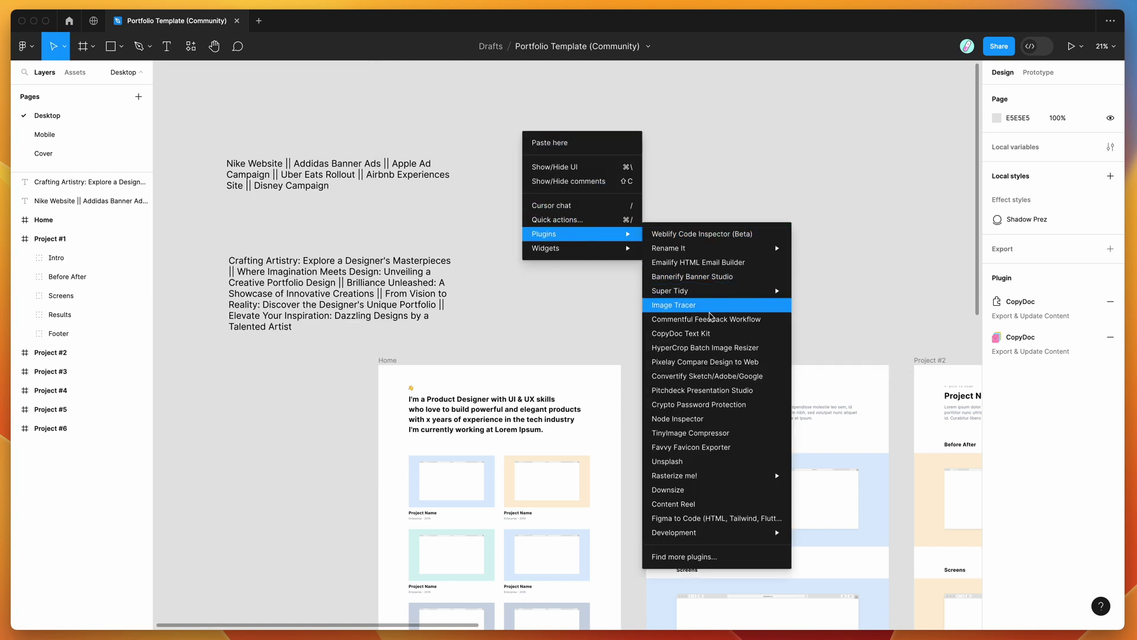
{"action": "left_click", "coordinate": [708, 334]}
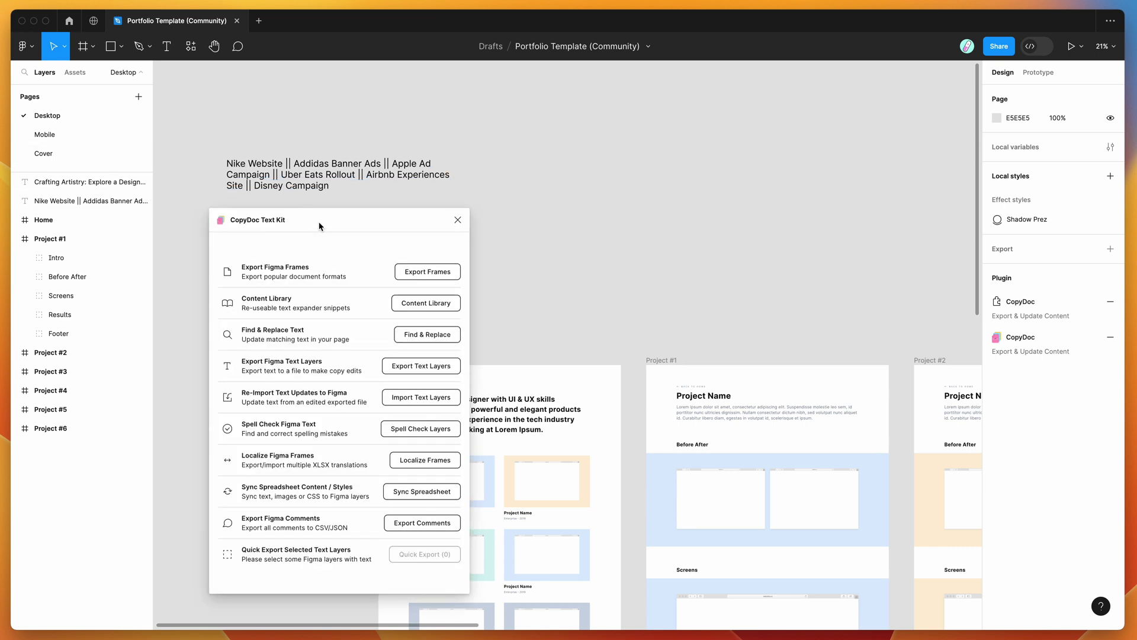
Move the CopyDoc window off the heading text and zoom the canvas to 28%.
{"action": "left_click_drag", "start_coordinate": [319, 225], "coordinate": [736, 125]}
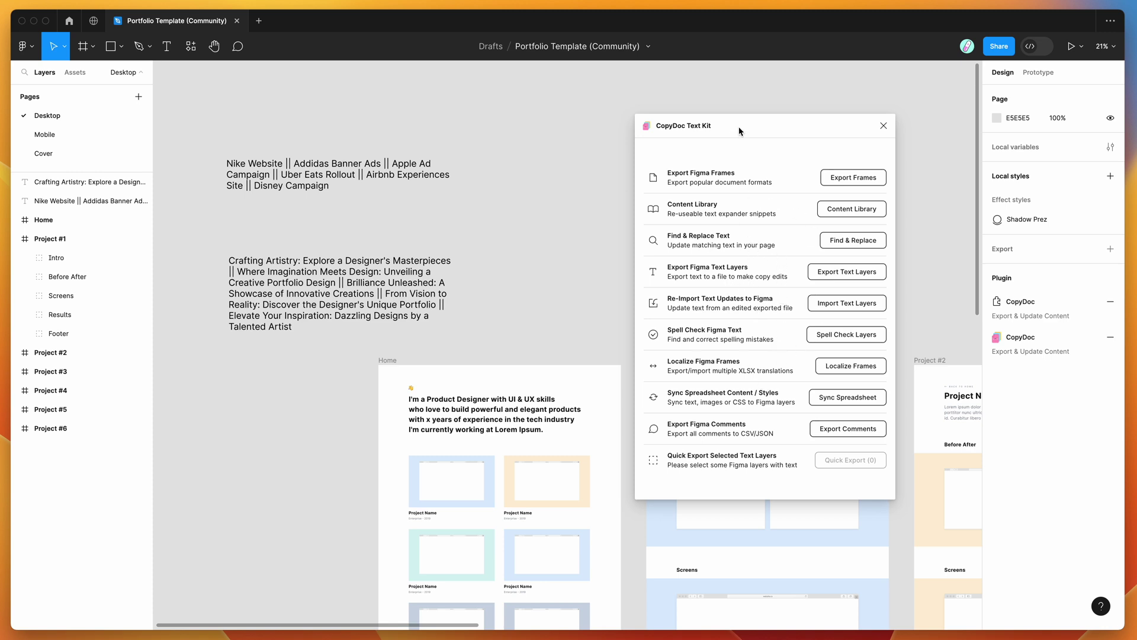
{"action": "left_click_drag", "start_coordinate": [739, 130], "coordinate": [735, 115]}
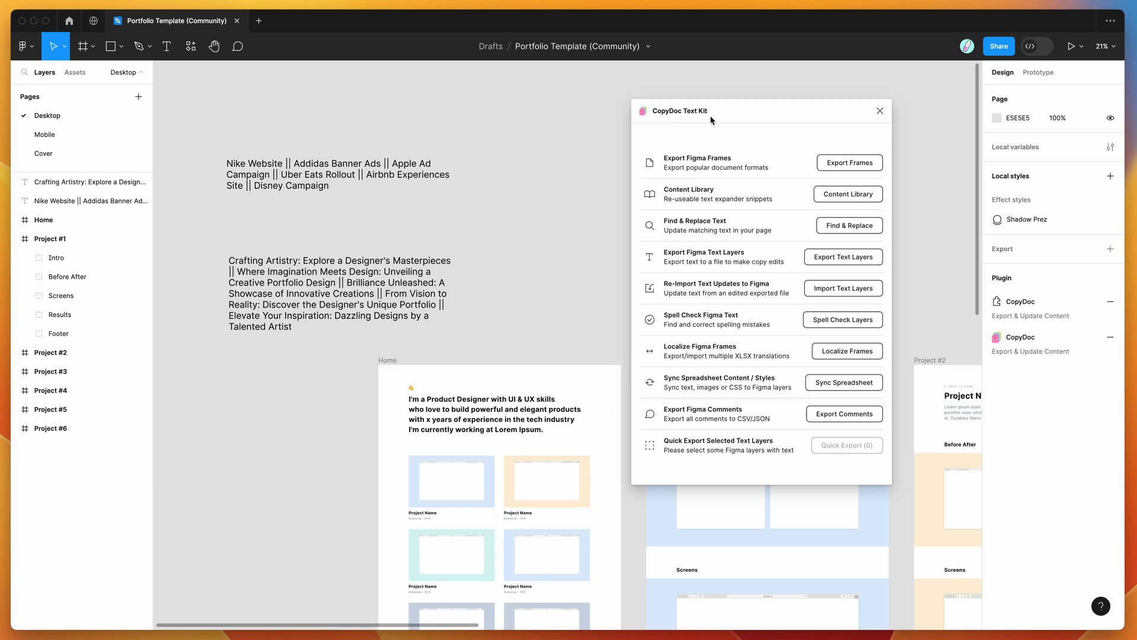
{"action": "left_click_drag", "start_coordinate": [710, 116], "coordinate": [712, 137]}
{"action": "scroll", "coordinate": [607, 160], "scroll_direction": "down", "scroll_amount": 3}
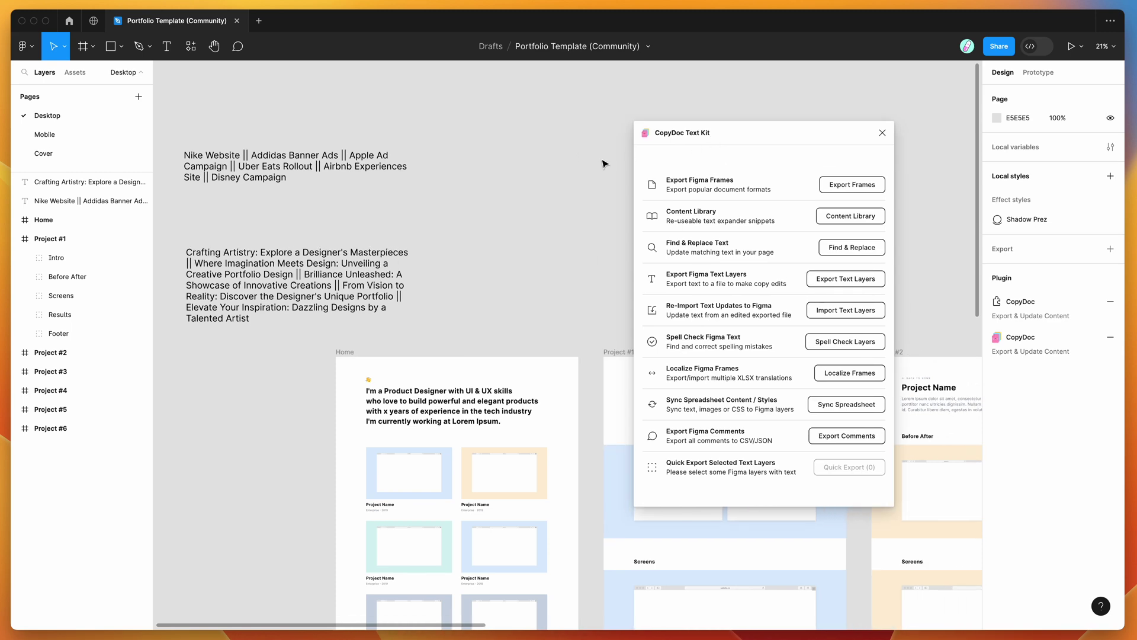
{"action": "scroll", "coordinate": [588, 152], "scroll_direction": "up", "scroll_amount": 5}
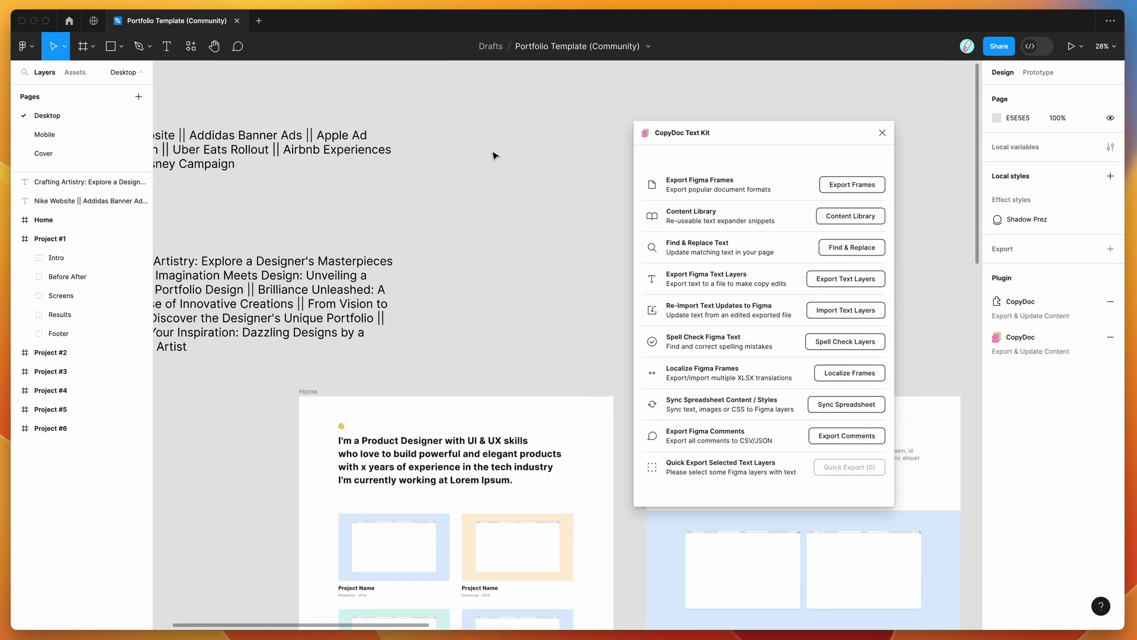
Open Content Library Integrations, try Google Sheets, then return to Figma (String Variables) with 0 variables.
{"action": "left_click", "coordinate": [852, 218]}
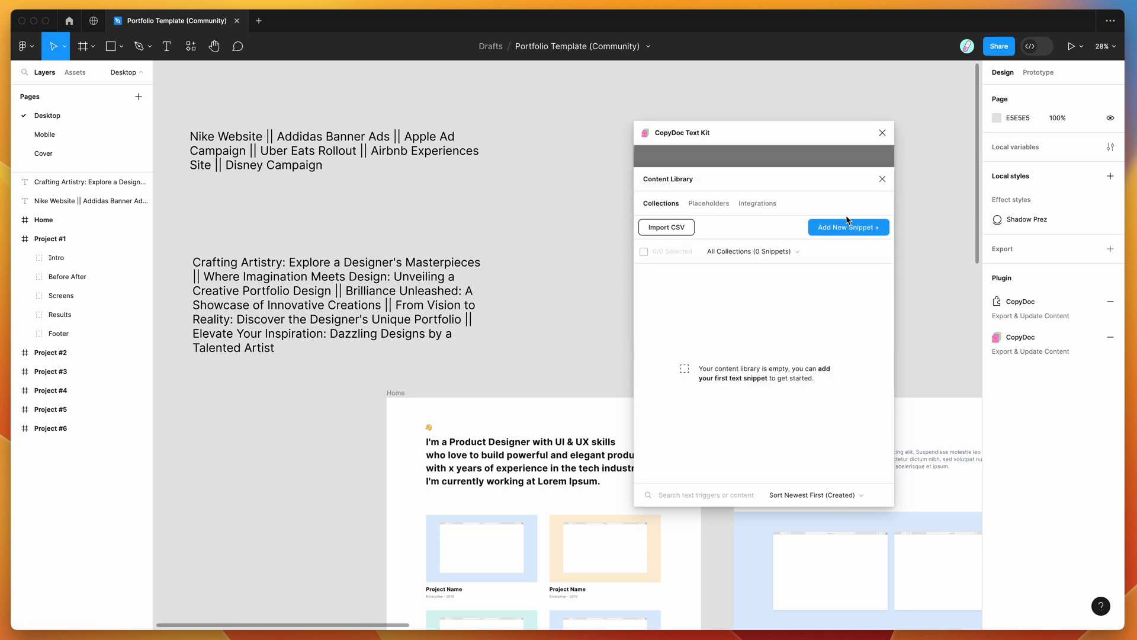
{"action": "left_click", "coordinate": [761, 204]}
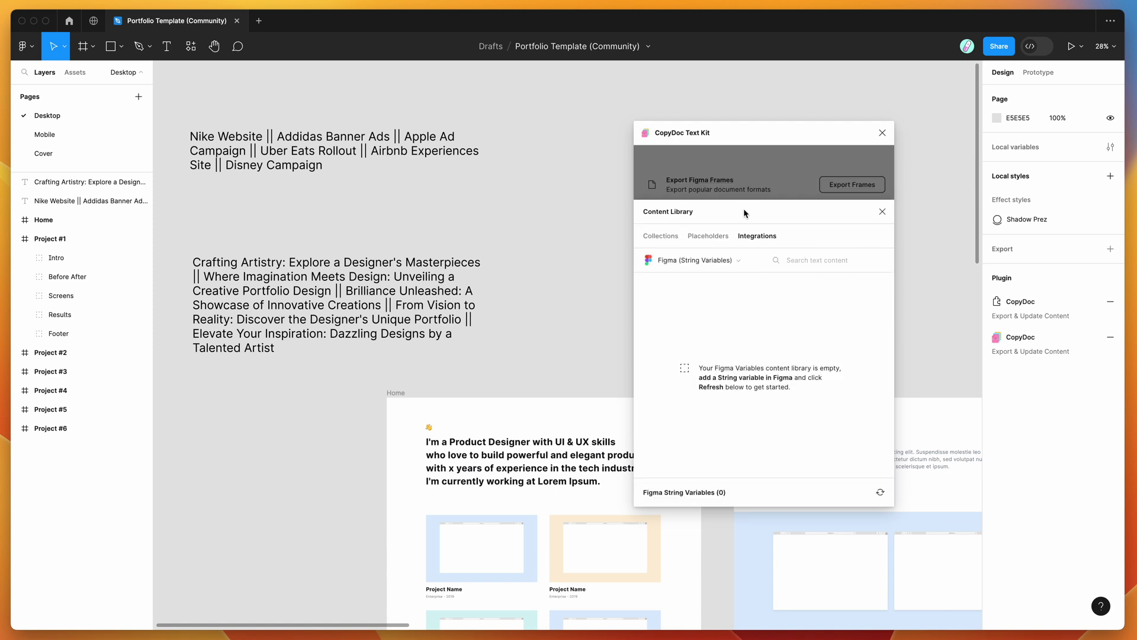
{"action": "left_click", "coordinate": [683, 262]}
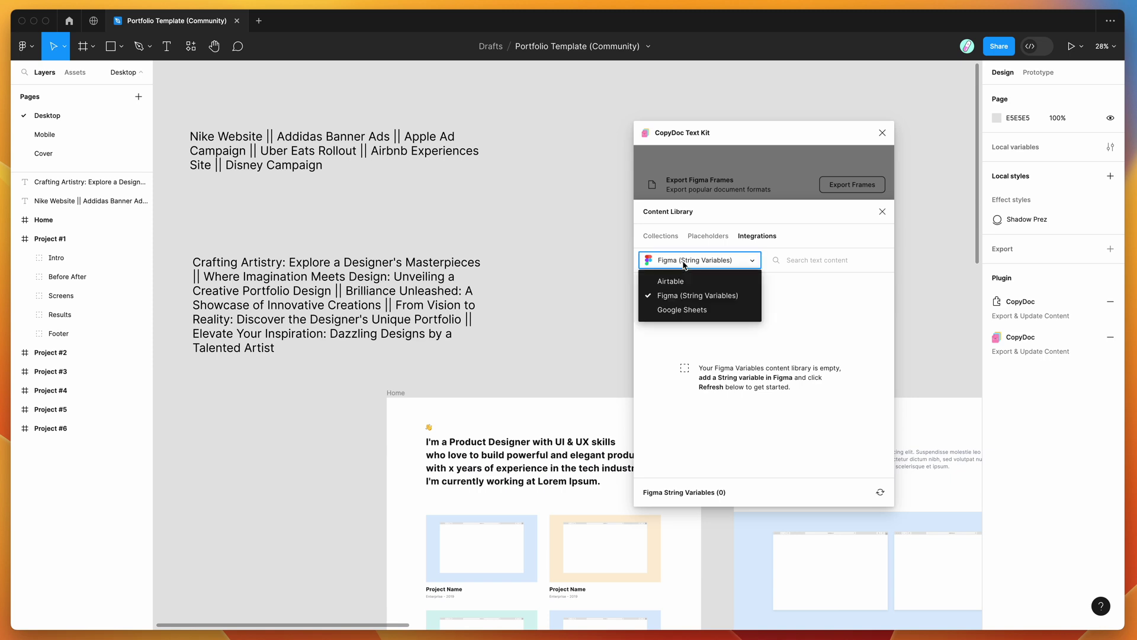
{"action": "left_click", "coordinate": [686, 309]}
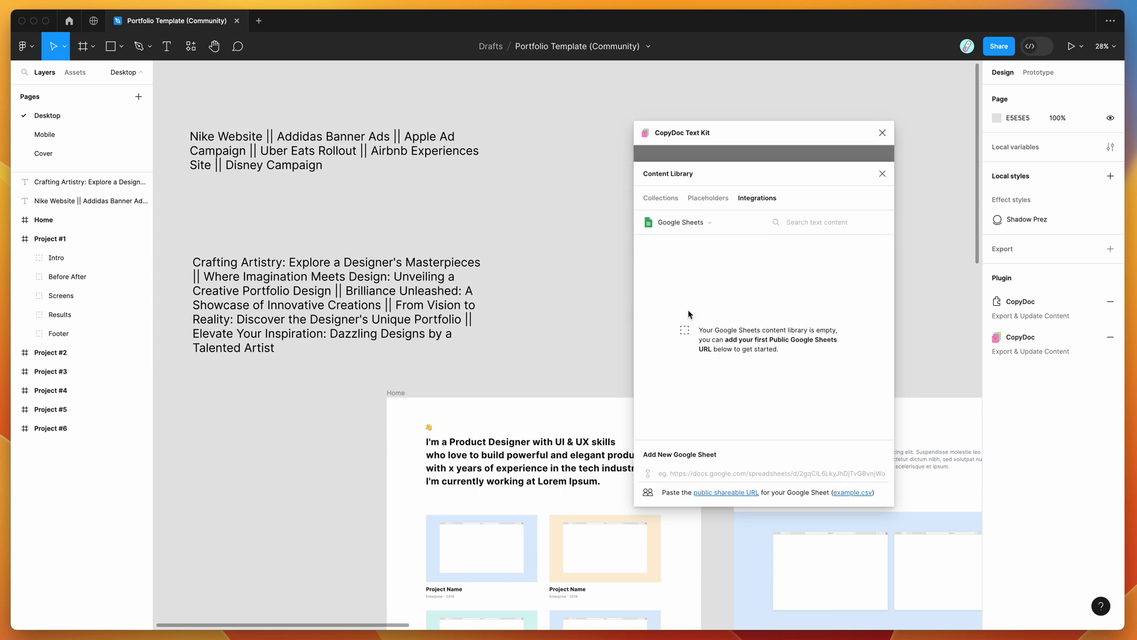
{"action": "left_click", "coordinate": [705, 226]}
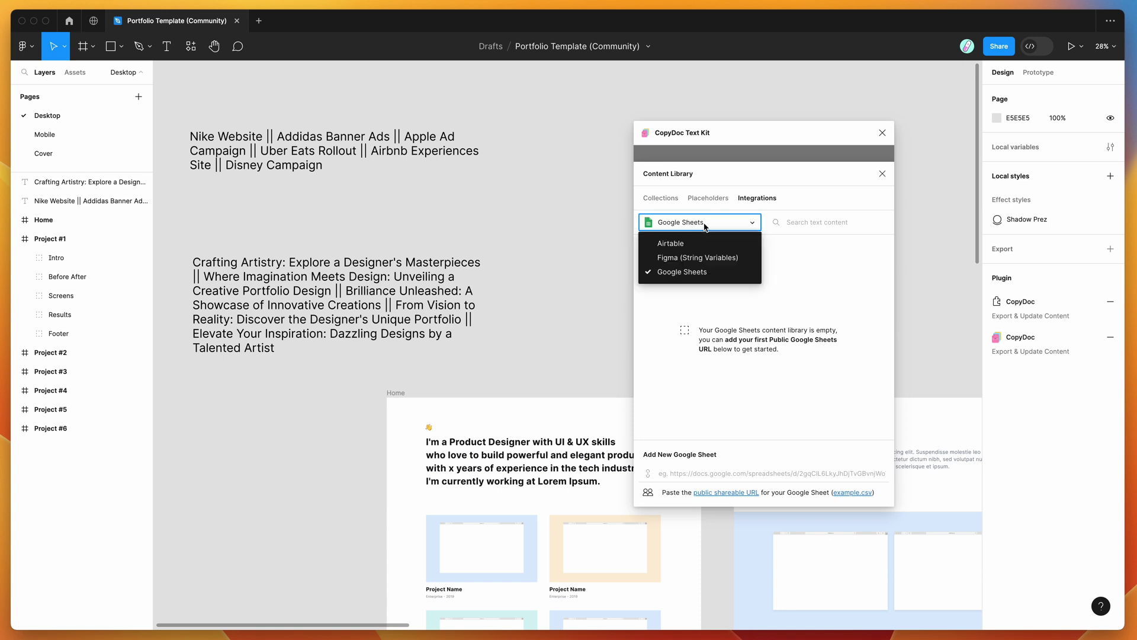
{"action": "left_click", "coordinate": [687, 259]}
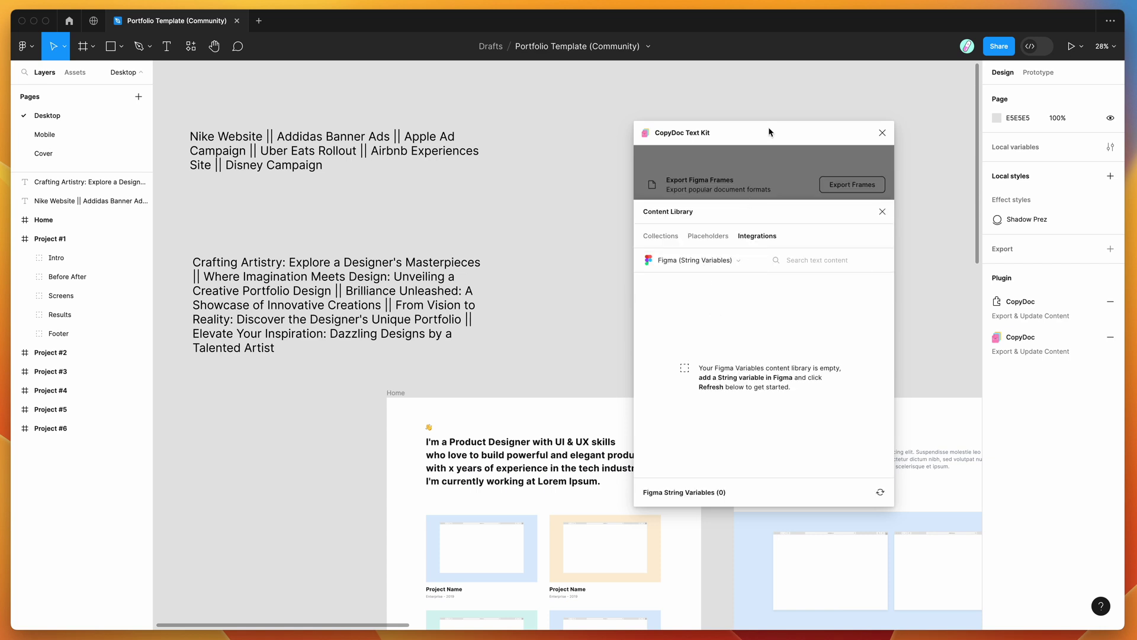
{"action": "left_click_drag", "start_coordinate": [769, 133], "coordinate": [745, 97]}
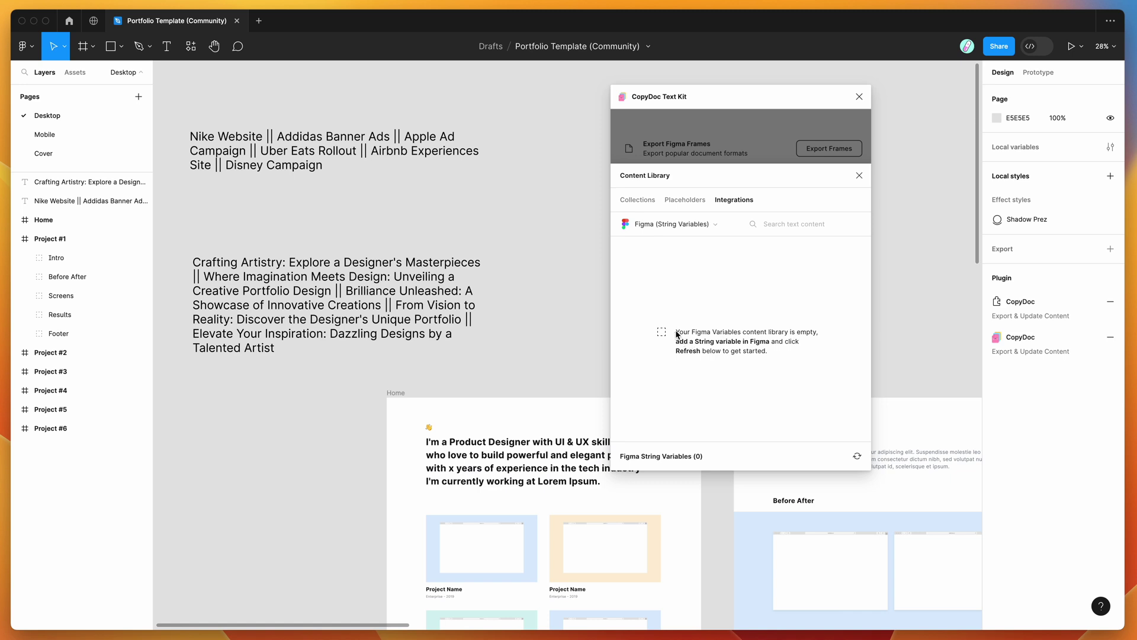
{"action": "left_click_drag", "start_coordinate": [777, 107], "coordinate": [533, 122]}
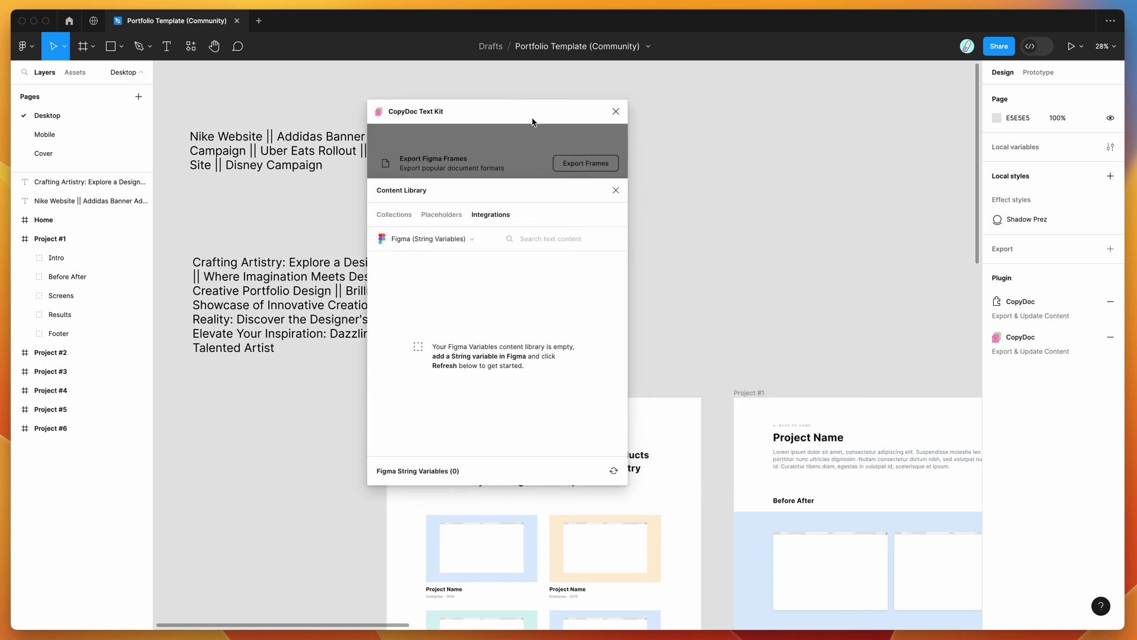
Open the local variables panel and arrange the CopyDoc and variables windows.
{"action": "left_click", "coordinate": [1030, 152]}
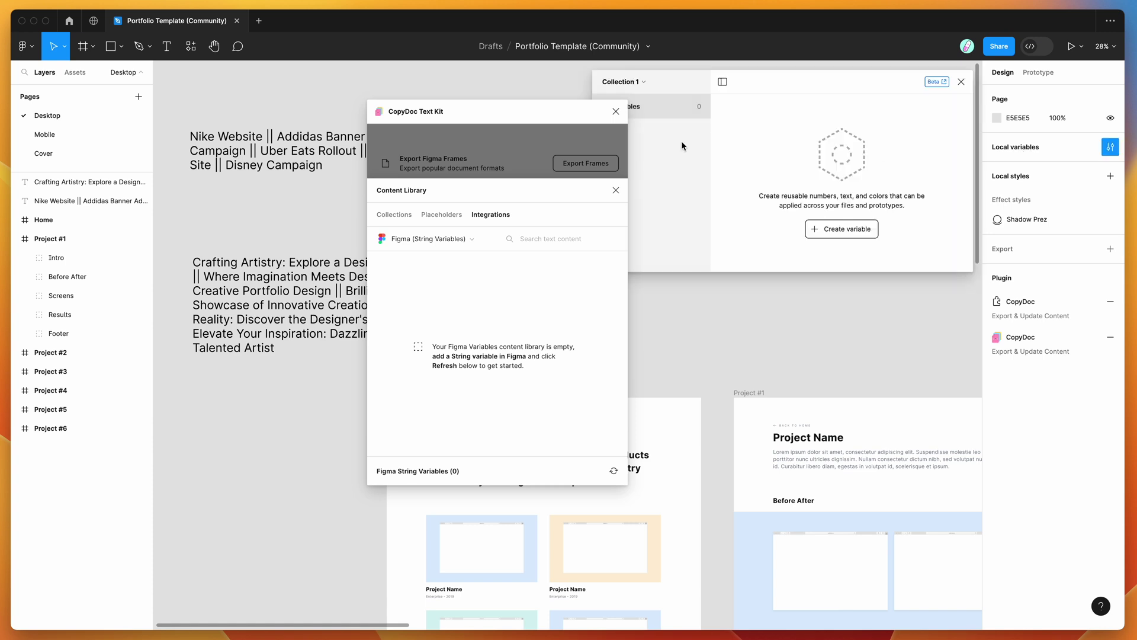
{"action": "left_click_drag", "start_coordinate": [571, 118], "coordinate": [441, 207]}
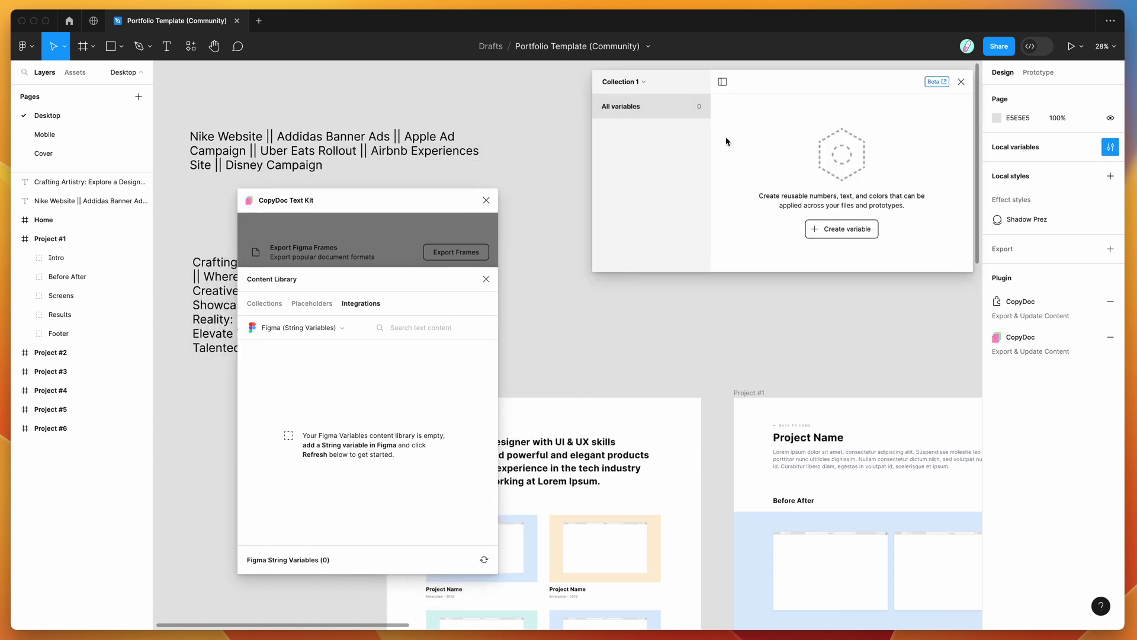
{"action": "left_click_drag", "start_coordinate": [811, 91], "coordinate": [802, 160]}
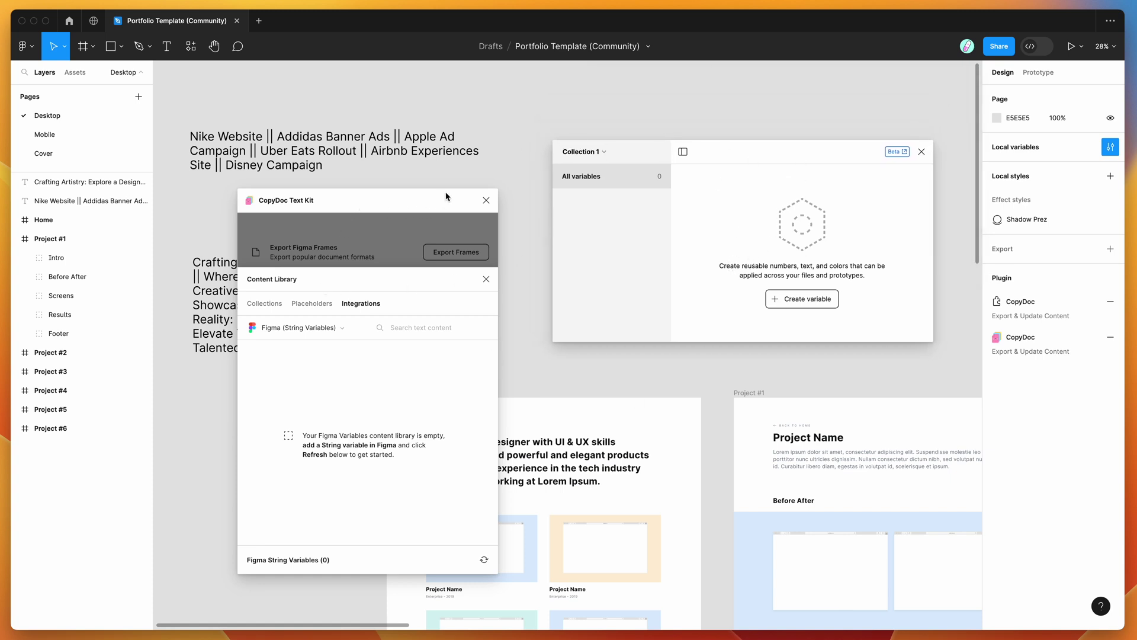
{"action": "scroll", "coordinate": [485, 161], "scroll_direction": "down", "scroll_amount": 1}
{"action": "scroll", "coordinate": [486, 161], "scroll_direction": "left", "scroll_amount": 1}
{"action": "scroll", "coordinate": [485, 161], "scroll_direction": "down", "scroll_amount": 1}
{"action": "scroll", "coordinate": [486, 161], "scroll_direction": "left", "scroll_amount": 1}
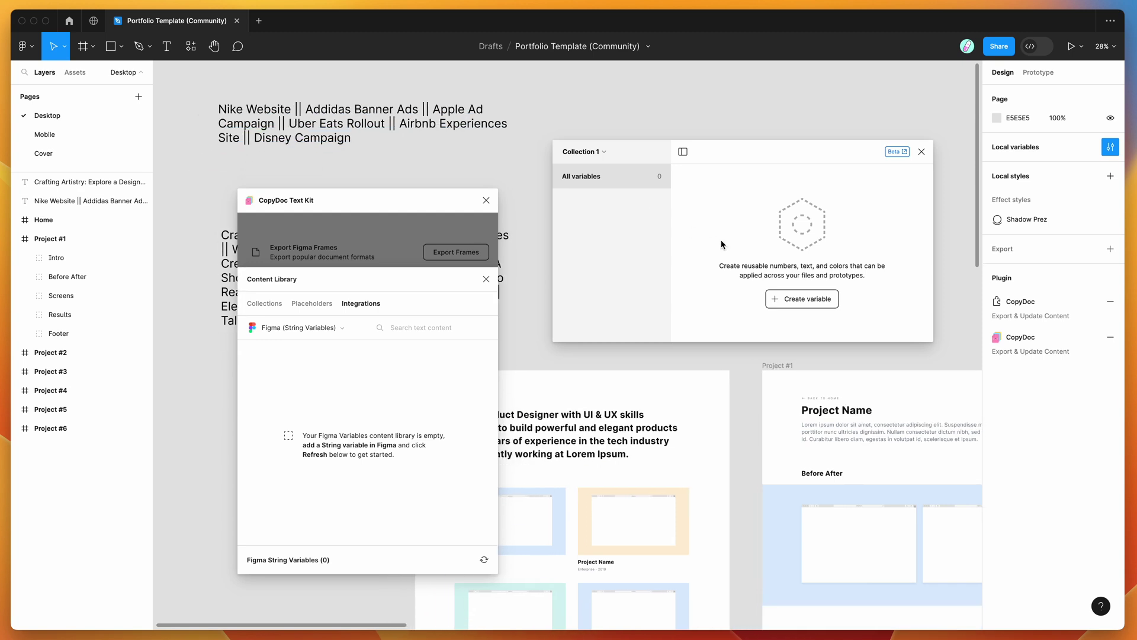
Add a String variable named Headings to Collection 1.
{"action": "left_click", "coordinate": [794, 302]}
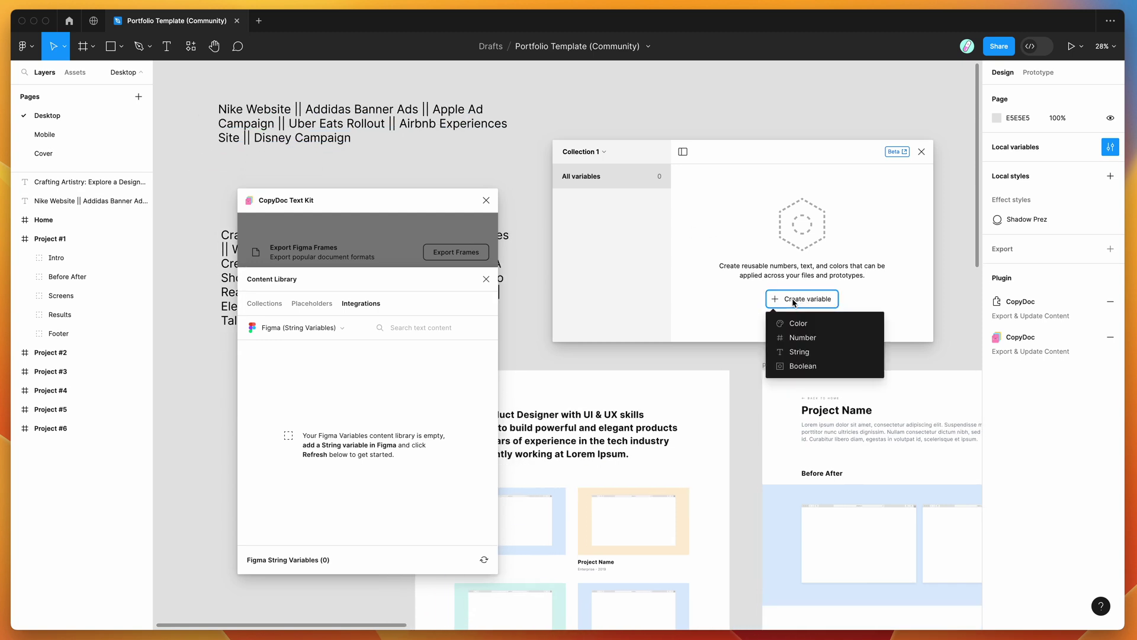
{"action": "left_click", "coordinate": [803, 354]}
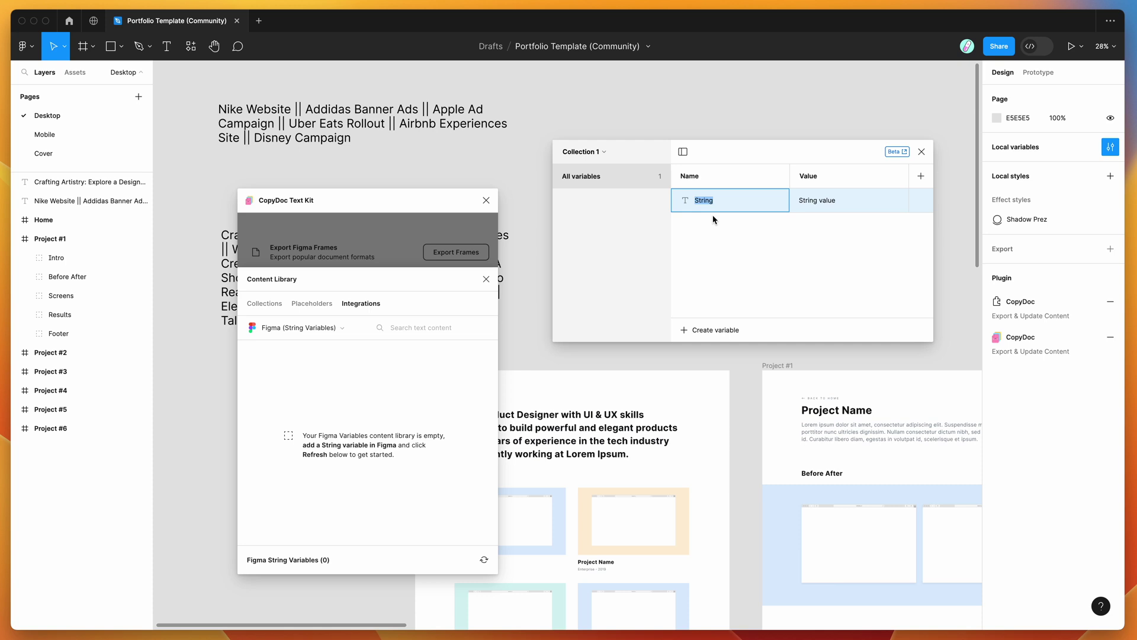
{"action": "type", "text": "Head"}
{"action": "left_click", "coordinate": [732, 251]}
Paste the Crafting Artistry heading layer's text into the Headings variable value.
{"action": "left_click_drag", "start_coordinate": [444, 203], "coordinate": [359, 333]}
{"action": "double_click", "coordinate": [386, 289]}
{"action": "key", "text": "ctrl+c"}
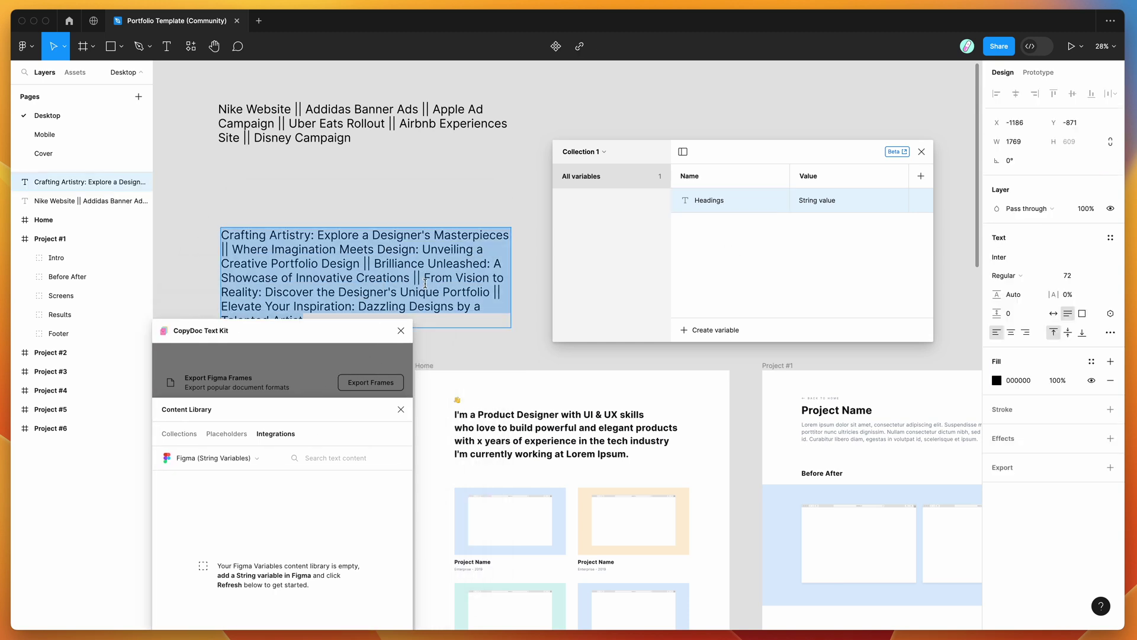
{"action": "double_click", "coordinate": [821, 204]}
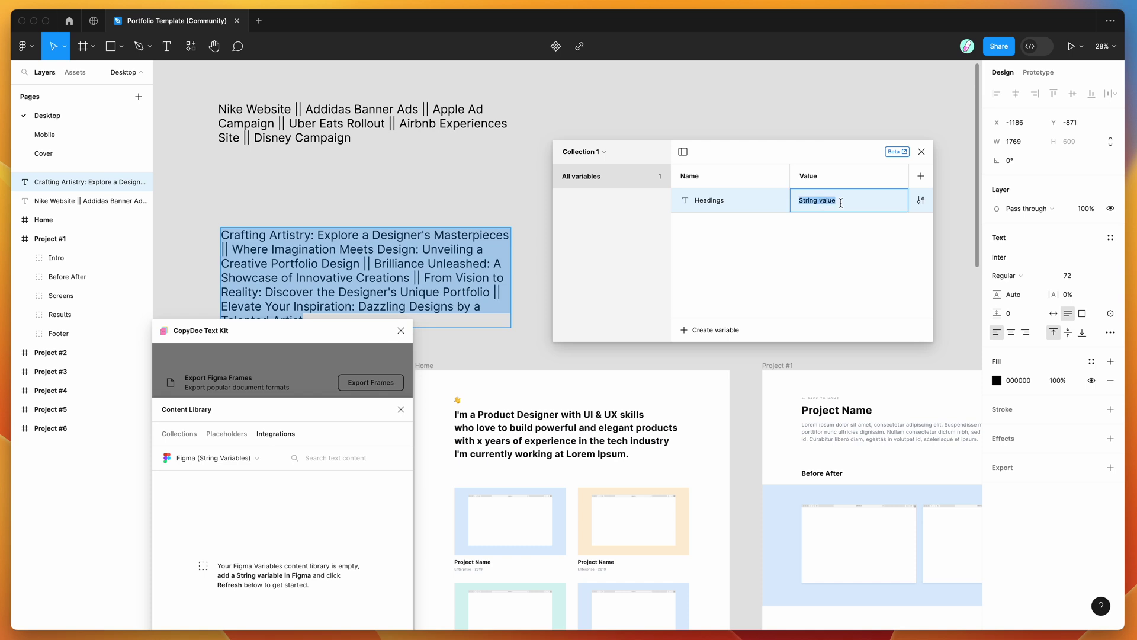
{"action": "key", "text": "ctrl+v"}
{"action": "key", "text": "Return"}
Refresh CopyDoc and expand Headings to show its five heading options.
{"action": "left_click_drag", "start_coordinate": [338, 343], "coordinate": [399, 161]}
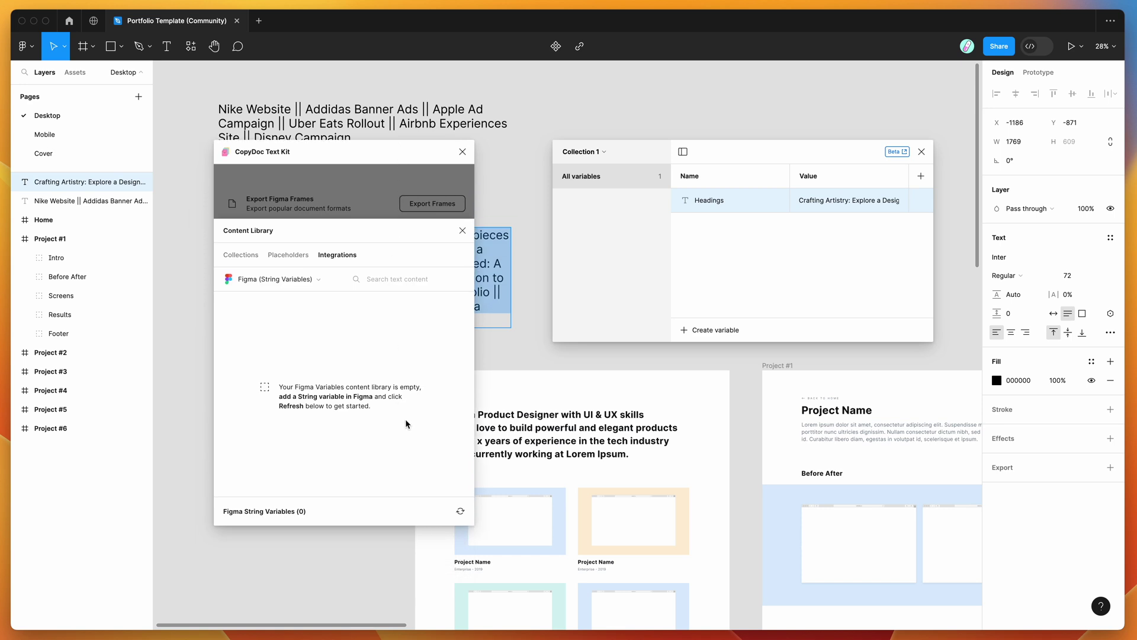
{"action": "left_click", "coordinate": [461, 512]}
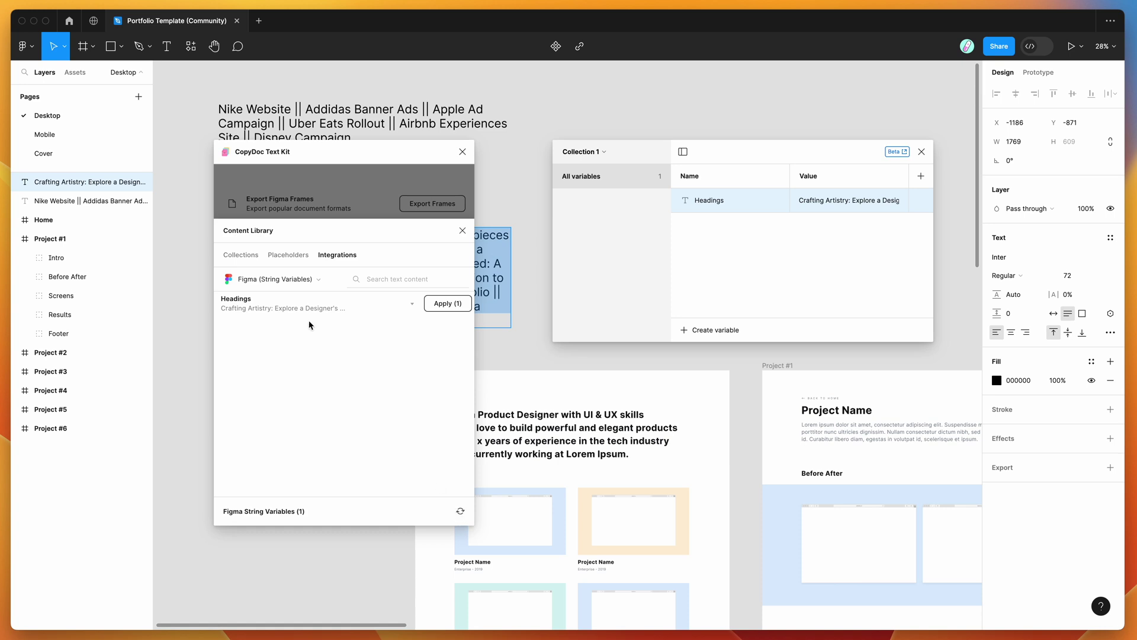
{"action": "left_click", "coordinate": [278, 309]}
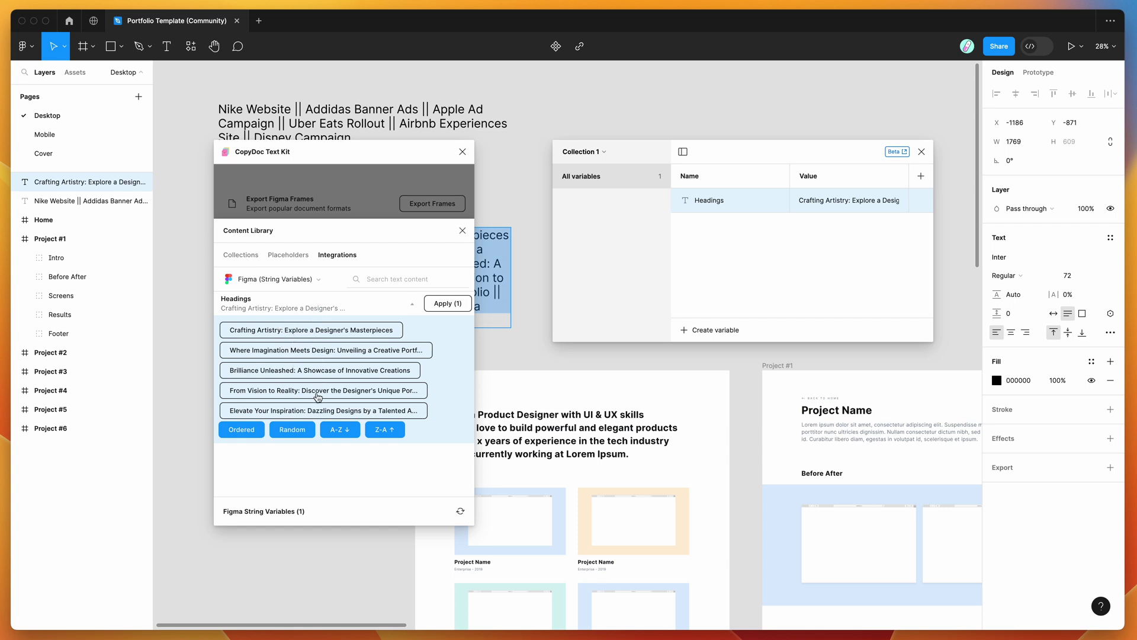
Apply Headings values to the Home intro paragraph until it reads Crafting Artistry.
{"action": "left_click_drag", "start_coordinate": [382, 156], "coordinate": [313, 149]}
{"action": "scroll", "coordinate": [476, 326], "scroll_direction": "down", "scroll_amount": 2}
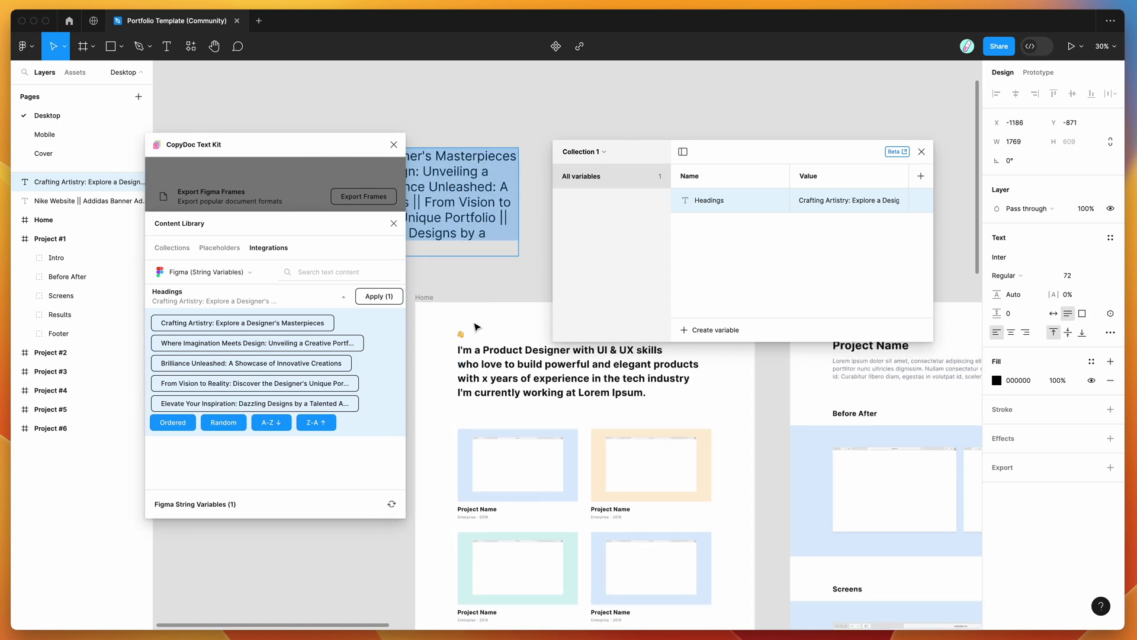
{"action": "scroll", "coordinate": [476, 326], "scroll_direction": "up", "scroll_amount": 5}
{"action": "scroll", "coordinate": [476, 326], "scroll_direction": "down", "scroll_amount": 1}
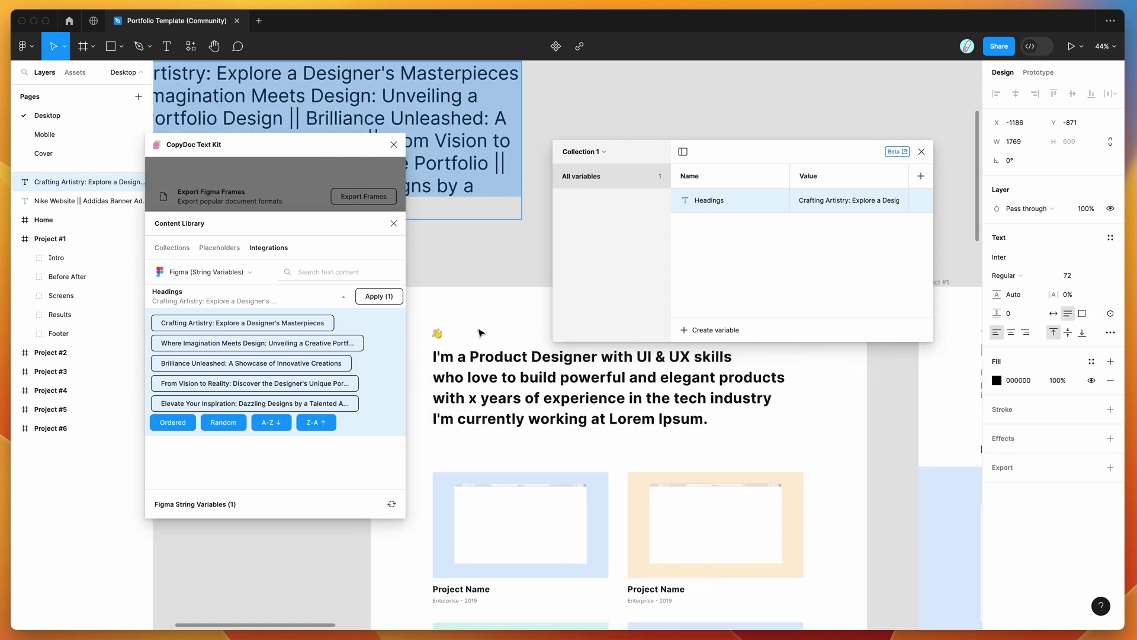
{"action": "left_click", "coordinate": [497, 377]}
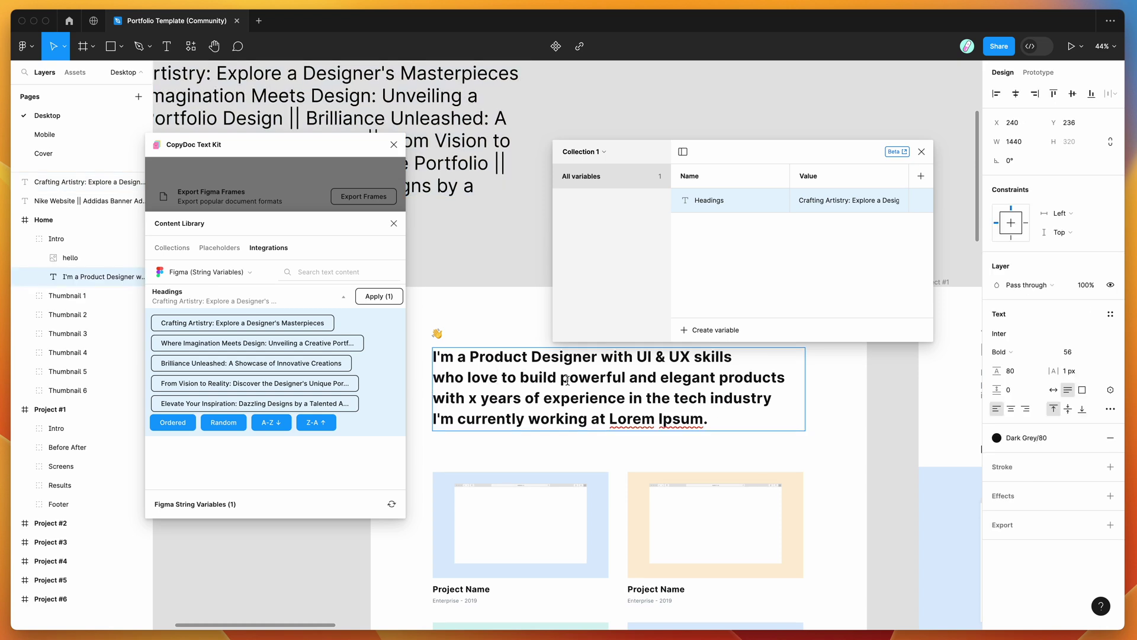
{"action": "left_click", "coordinate": [375, 297]}
{"action": "left_click", "coordinate": [379, 298]}
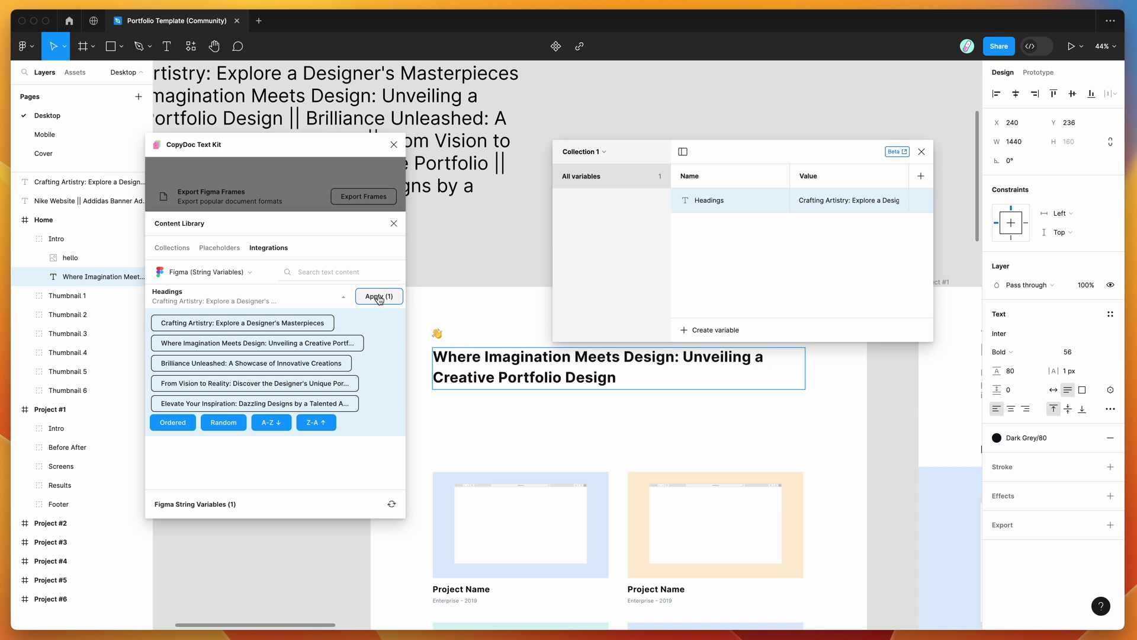
{"action": "left_click", "coordinate": [379, 298]}
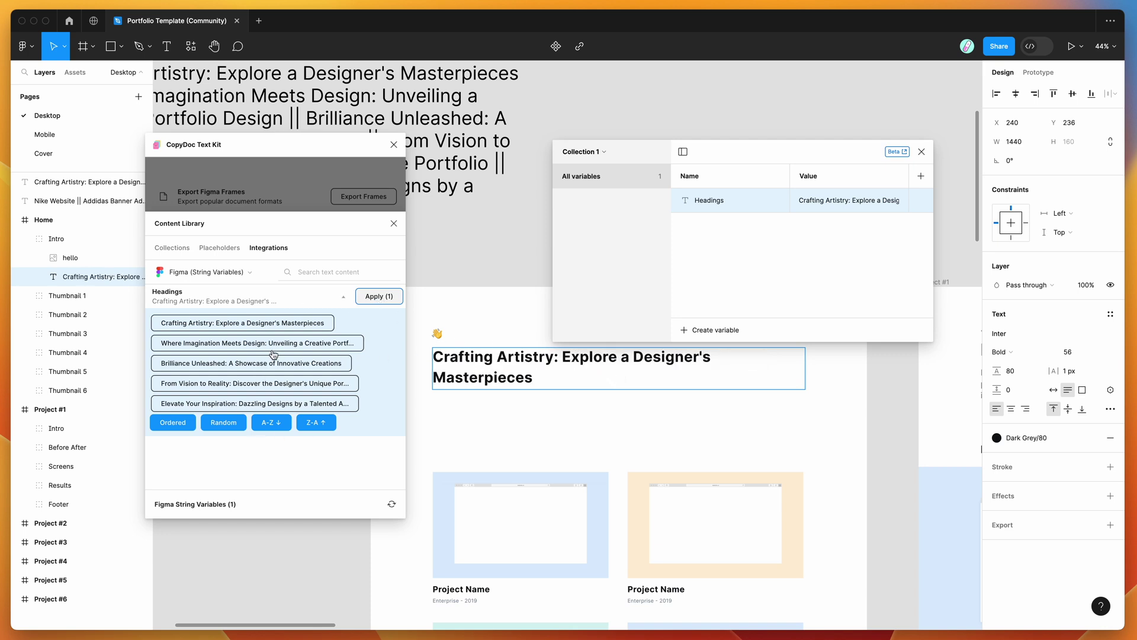
Cycle the heading through all five titles, ending on 'Crafting Artistry: Explore a Designer's Masterpieces'.
{"action": "double_click", "coordinate": [550, 372]}
{"action": "left_click_drag", "start_coordinate": [549, 372], "coordinate": [433, 353]}
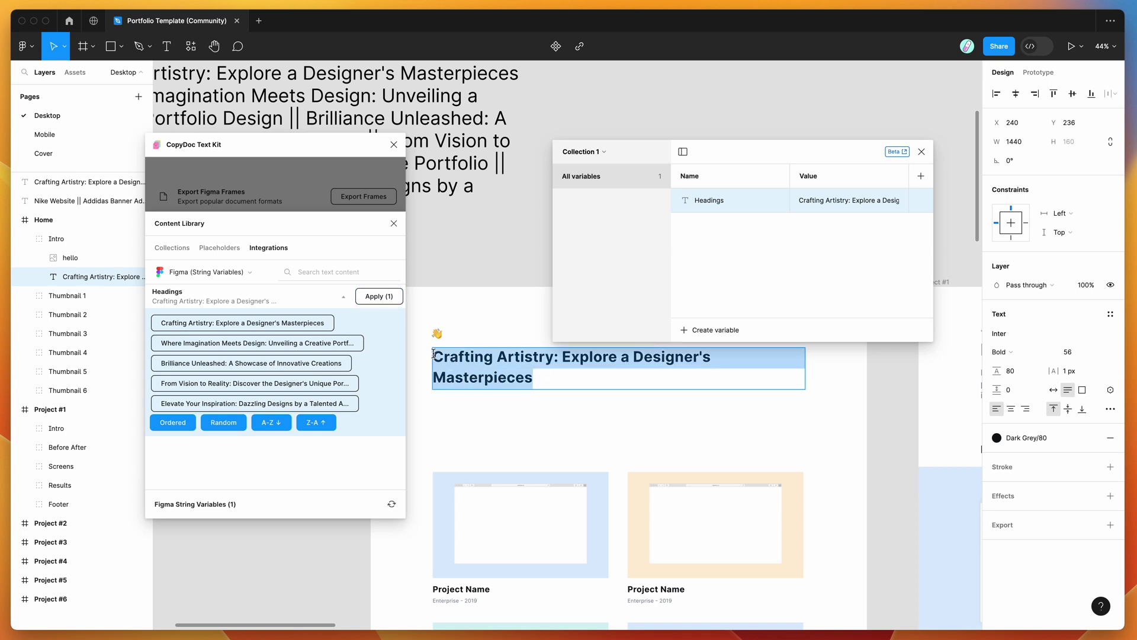
{"action": "left_click", "coordinate": [291, 344]}
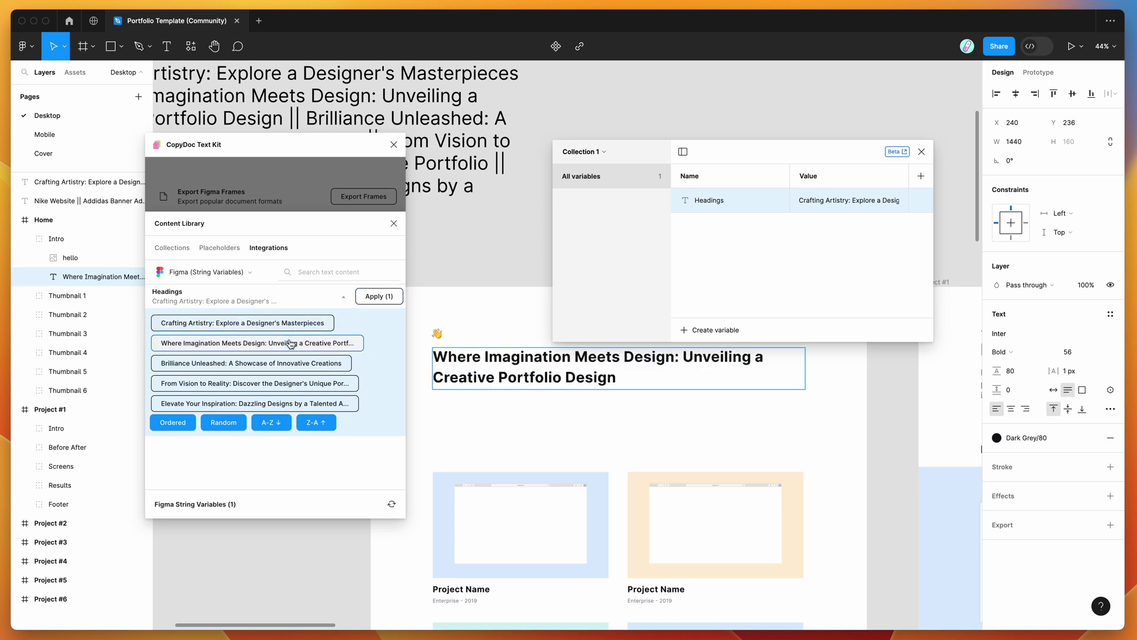
{"action": "left_click", "coordinate": [290, 367]}
{"action": "left_click", "coordinate": [289, 384]}
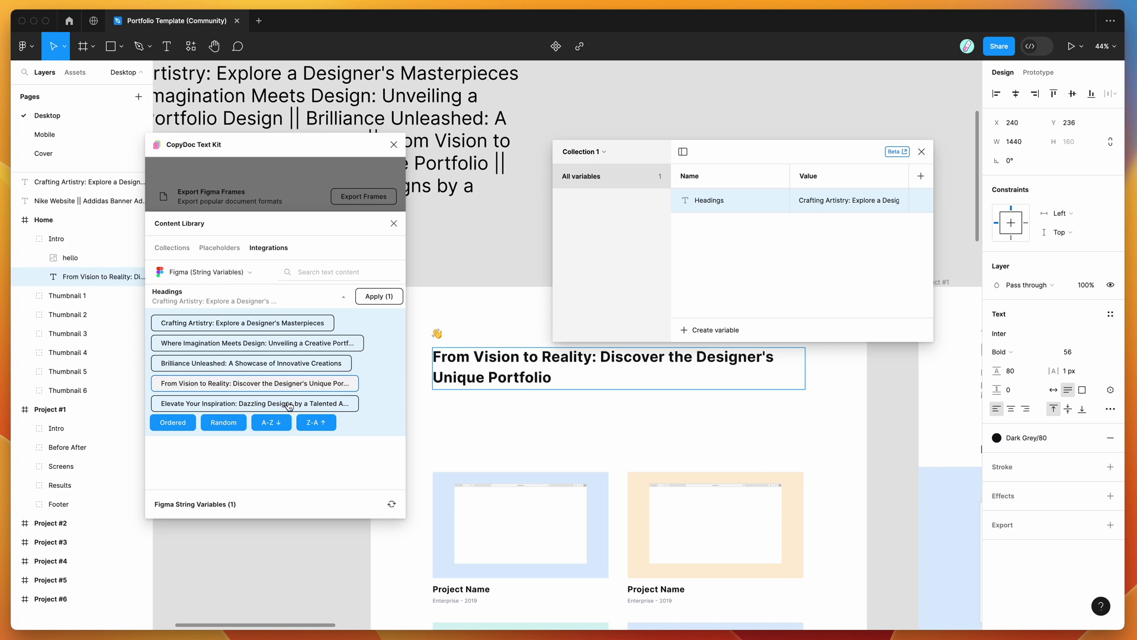
{"action": "left_click", "coordinate": [290, 405]}
{"action": "left_click", "coordinate": [283, 363]}
{"action": "left_click", "coordinate": [283, 343]}
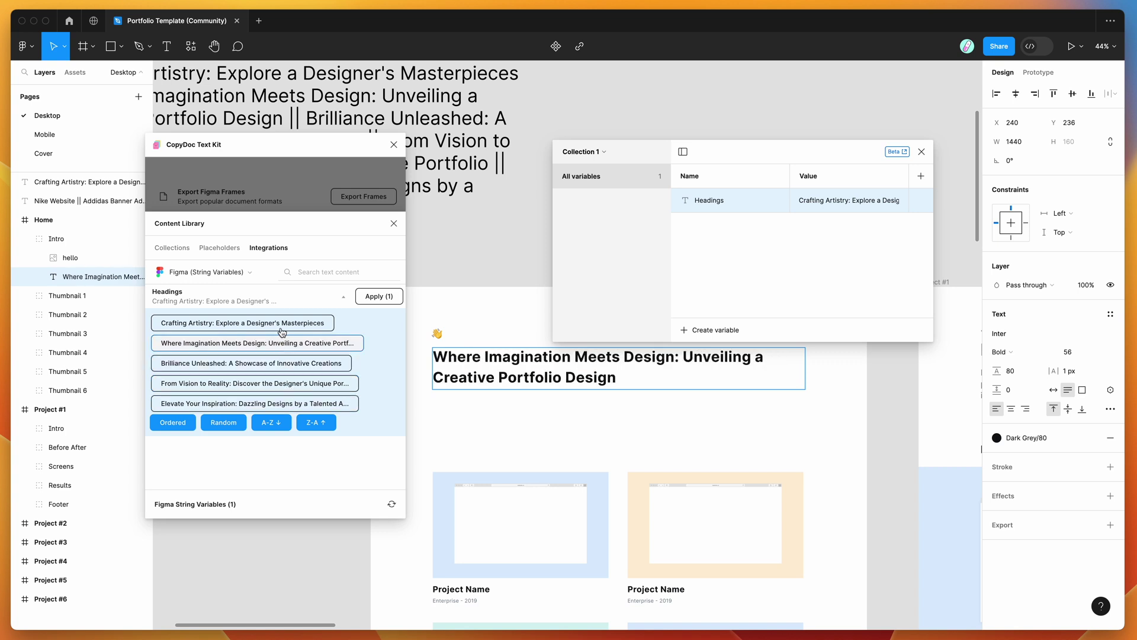
{"action": "left_click", "coordinate": [282, 323]}
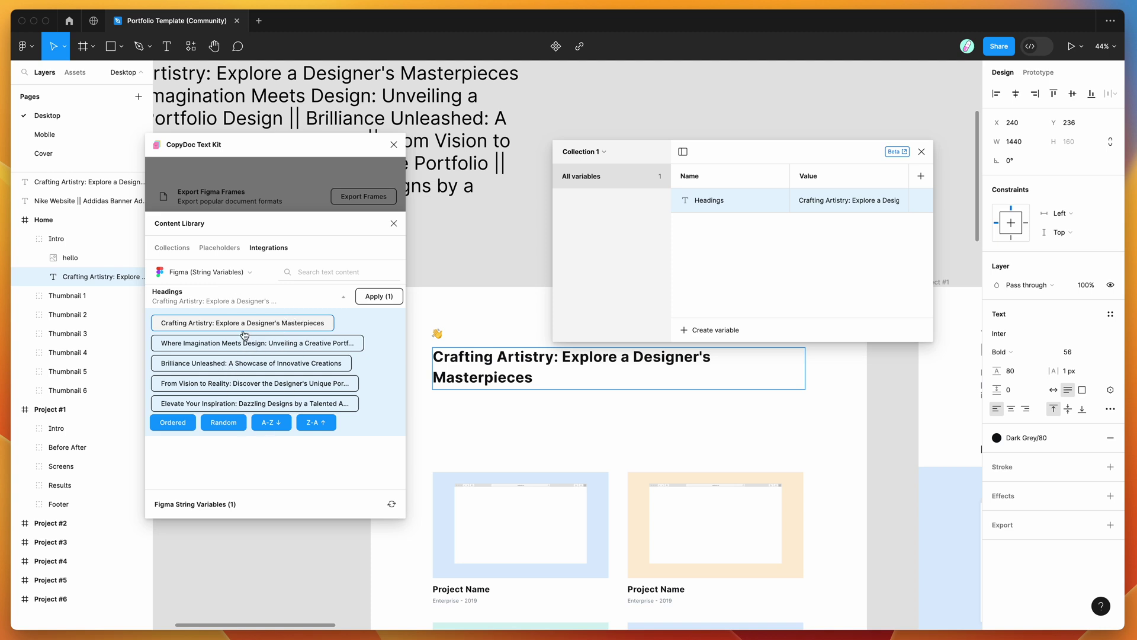
Open the Headings variable's value and leave it unchanged.
{"action": "double_click", "coordinate": [822, 199]}
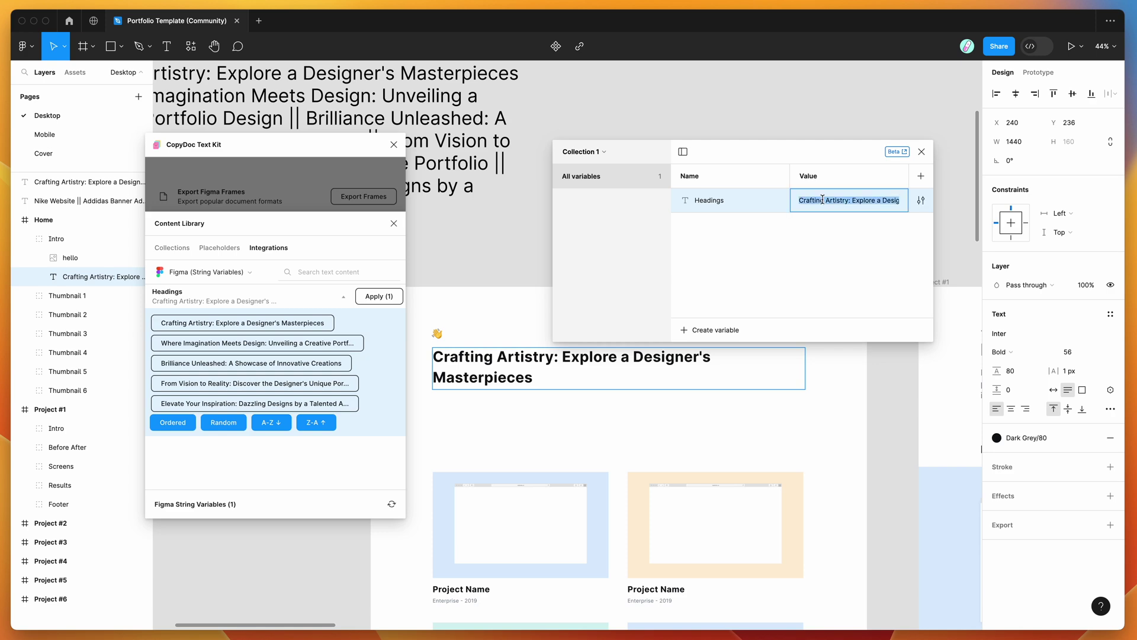
{"action": "key", "text": "Return"}
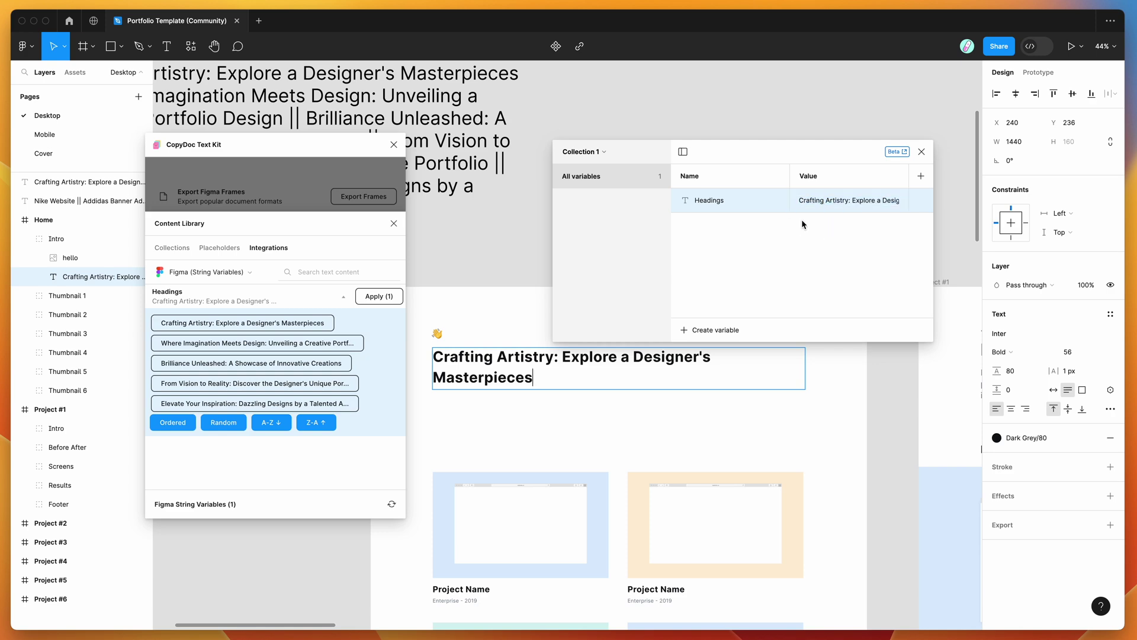
{"action": "scroll", "coordinate": [651, 415], "scroll_direction": "left", "scroll_amount": 4}
{"action": "scroll", "coordinate": [497, 195], "scroll_direction": "down", "scroll_amount": 3}
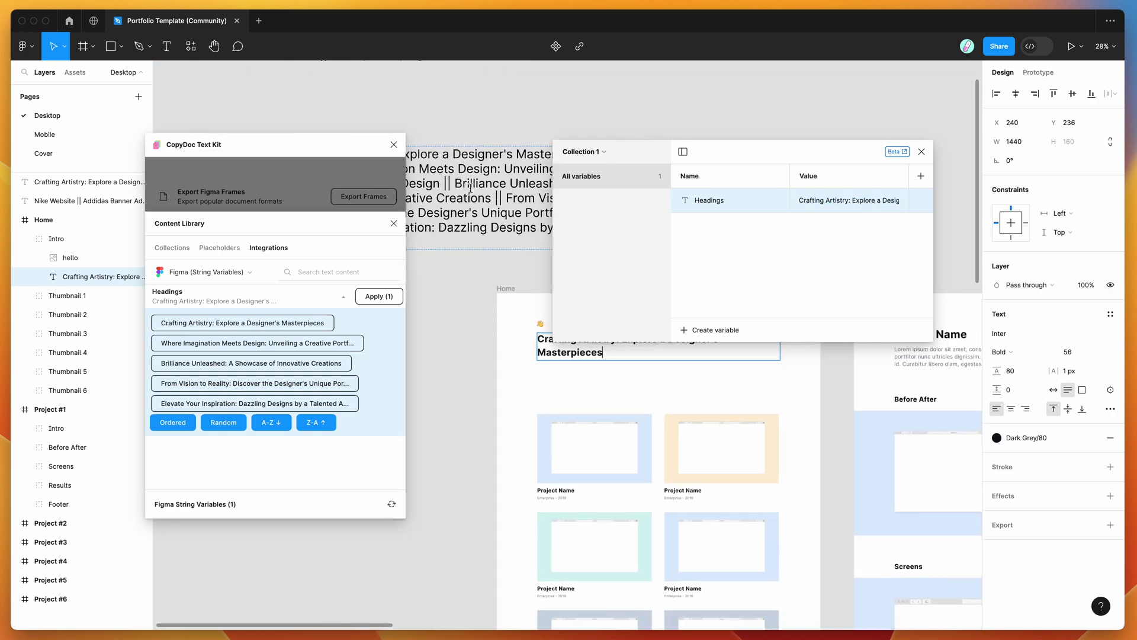
Insert a '||' separator after 'Explore a' in the large headings text block, removing the extra space.
{"action": "left_click", "coordinate": [499, 197]}
{"action": "left_click_drag", "start_coordinate": [499, 197], "coordinate": [508, 197]}
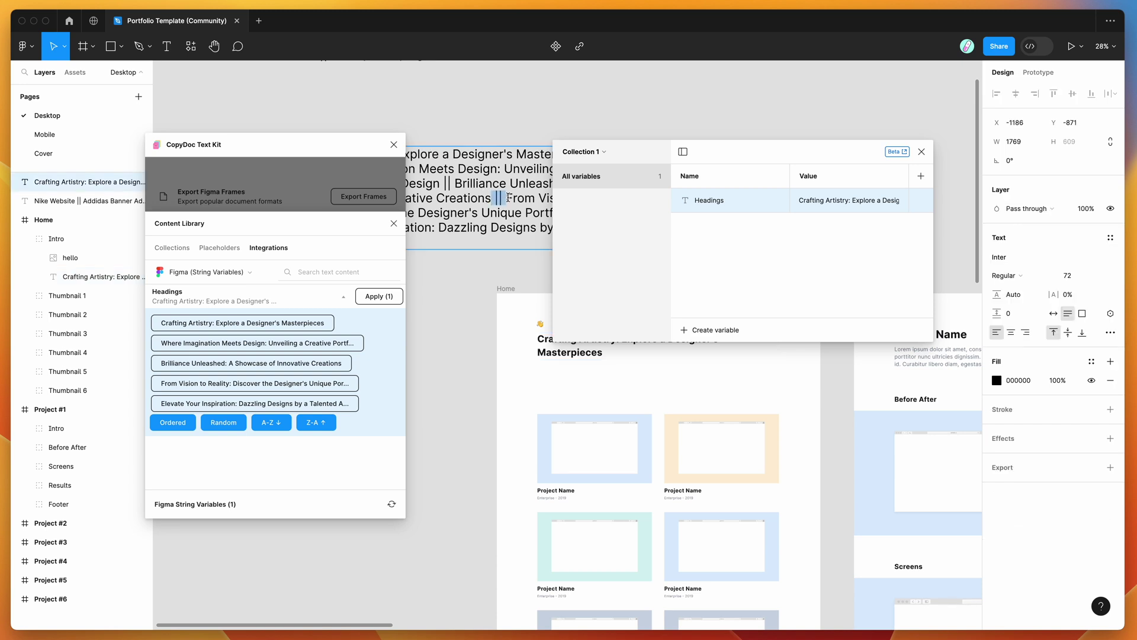
{"action": "left_click", "coordinate": [507, 198]}
{"action": "key", "text": "Down"}
{"action": "type", "text": "||"}
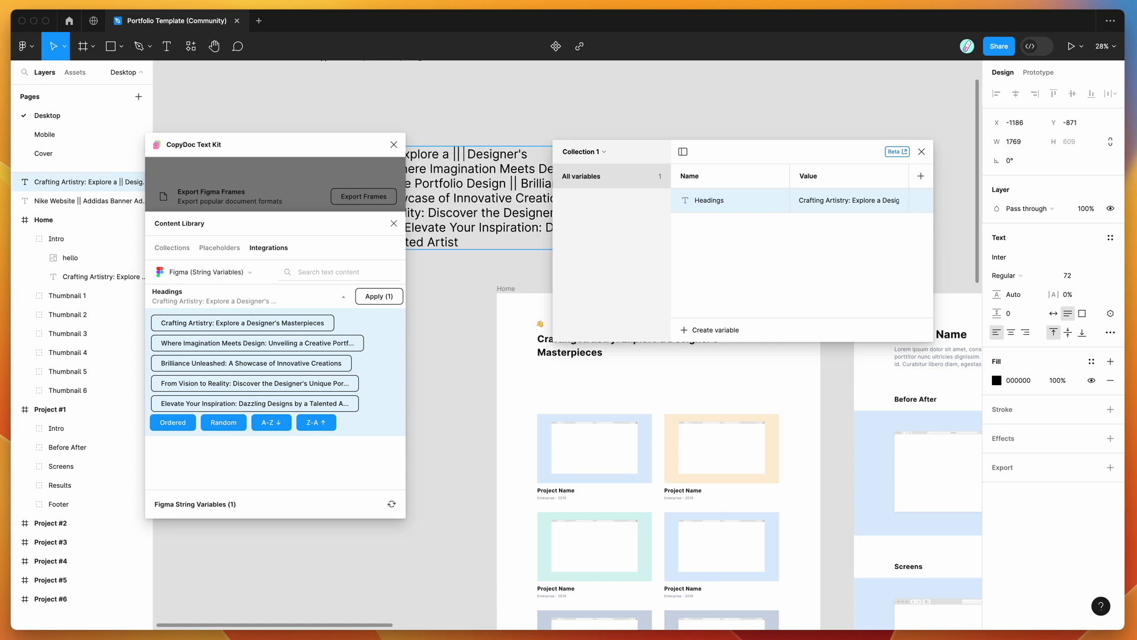
{"action": "key", "text": "BackSpace"}
Create a String variable named CTA with the value 'Learn More'.
{"action": "left_click", "coordinate": [714, 330]}
{"action": "left_click", "coordinate": [717, 384]}
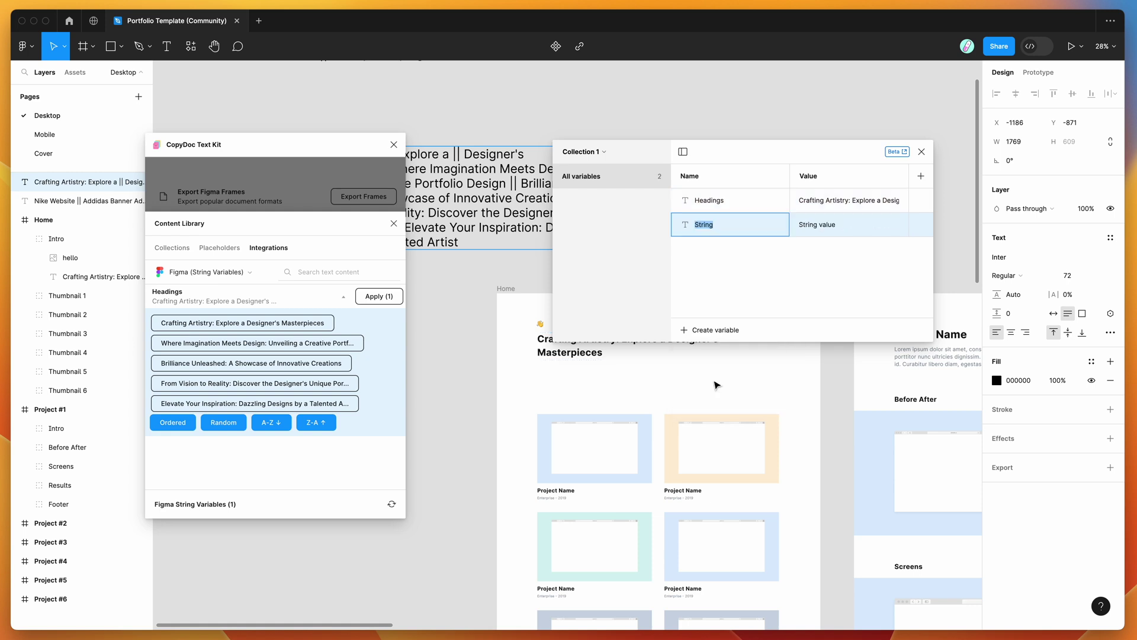
{"action": "type", "text": "CTA"}
{"action": "key", "text": "Return"}
{"action": "double_click", "coordinate": [826, 225]}
{"action": "left_click", "coordinate": [826, 226]}
{"action": "key", "text": "ctrl+a"}
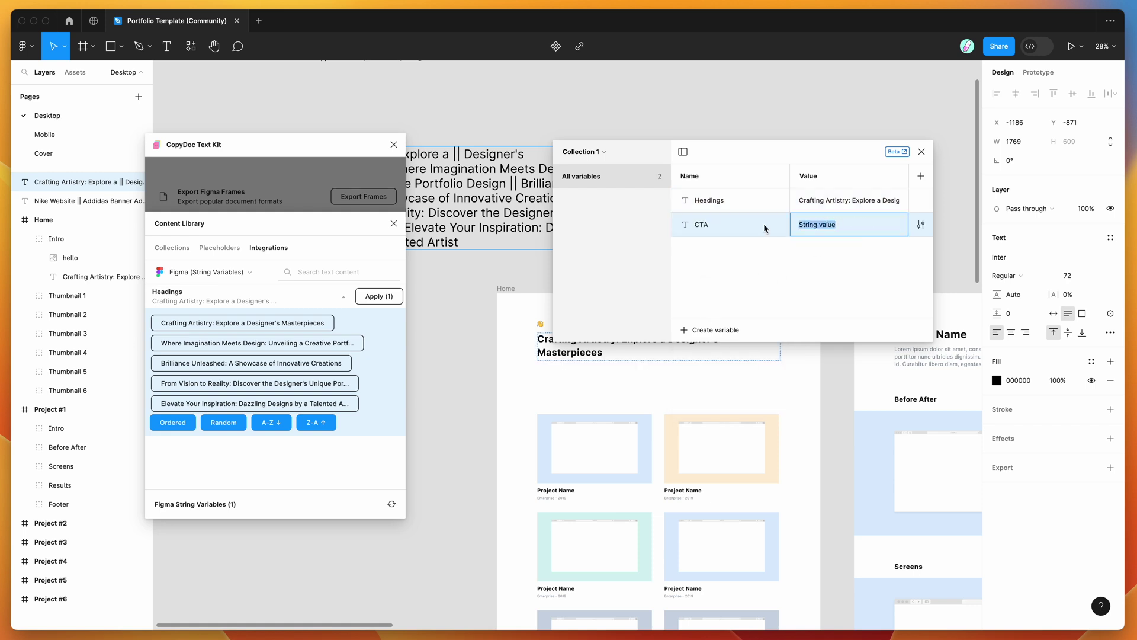
{"action": "type", "text": "Learn More"}
{"action": "key", "text": "Return"}
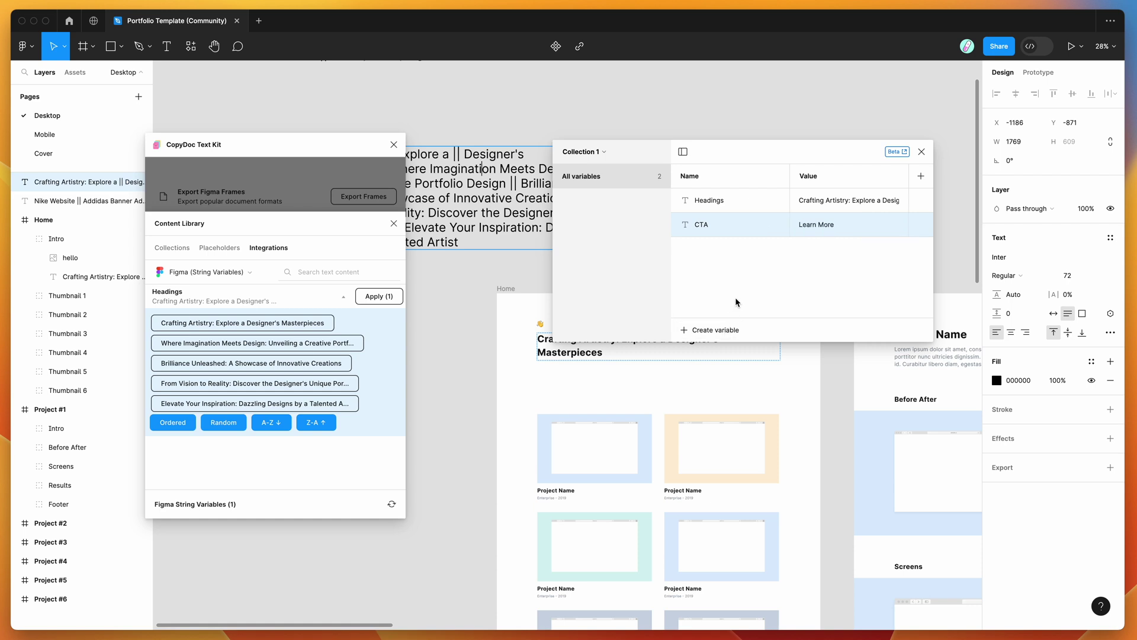
Refresh CopyDoc and apply the CTA value to Thumbnail 1's Project Name text.
{"action": "left_click", "coordinate": [391, 504]}
{"action": "left_click", "coordinate": [183, 450]}
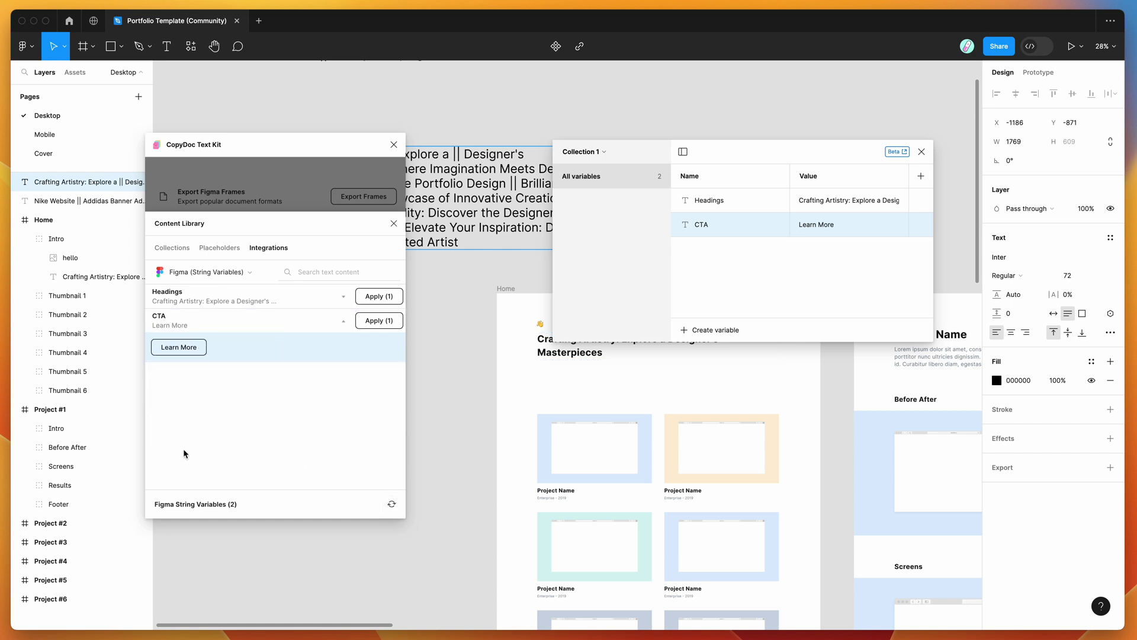
{"action": "scroll", "coordinate": [483, 386], "scroll_direction": "up", "scroll_amount": 3}
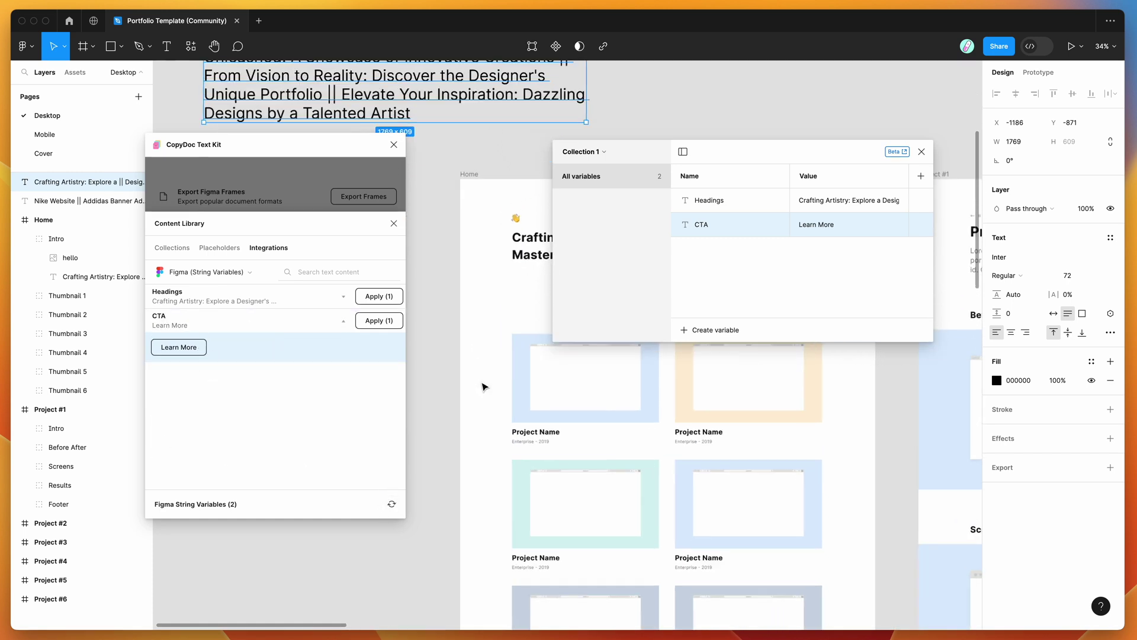
{"action": "scroll", "coordinate": [482, 386], "scroll_direction": "up", "scroll_amount": 4}
{"action": "left_click", "coordinate": [524, 345]}
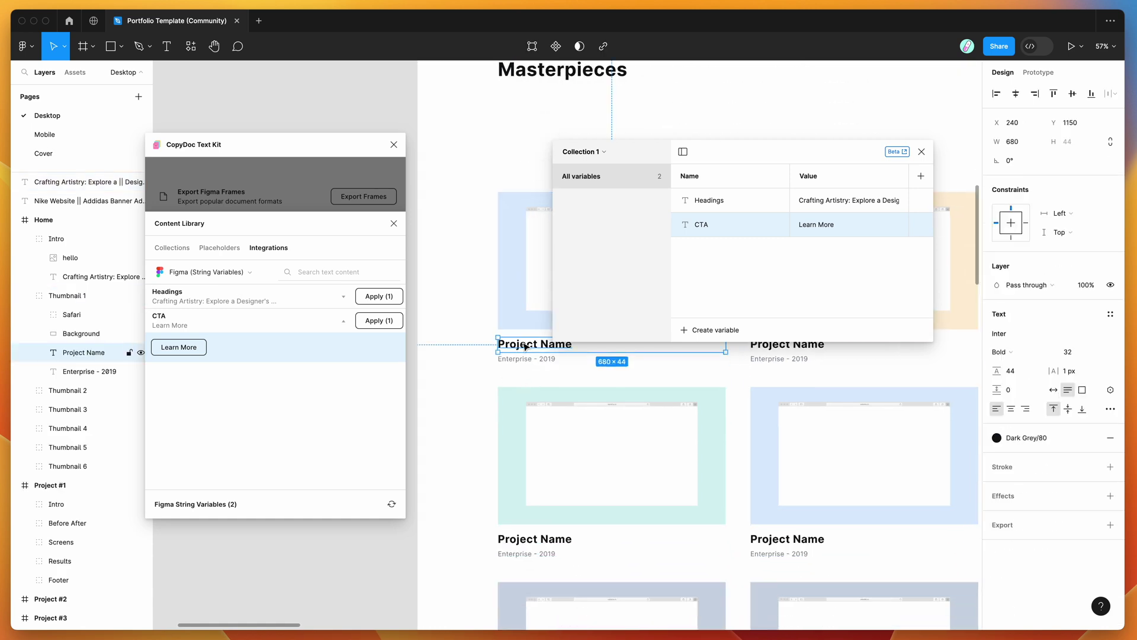
{"action": "left_click", "coordinate": [373, 321]}
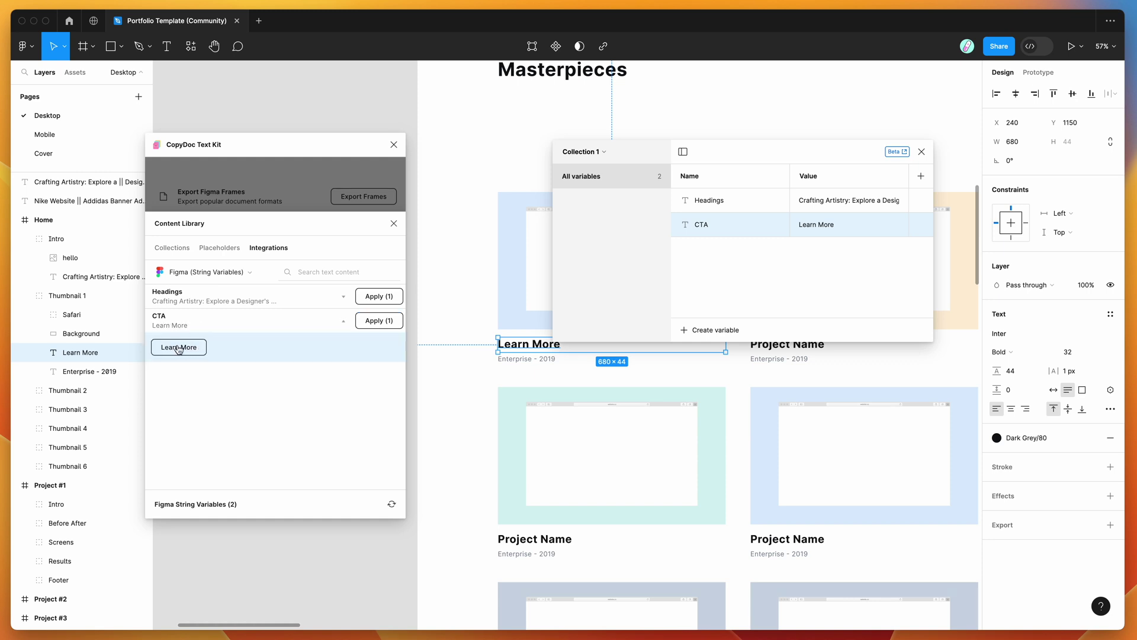
{"action": "left_click", "coordinate": [173, 324]}
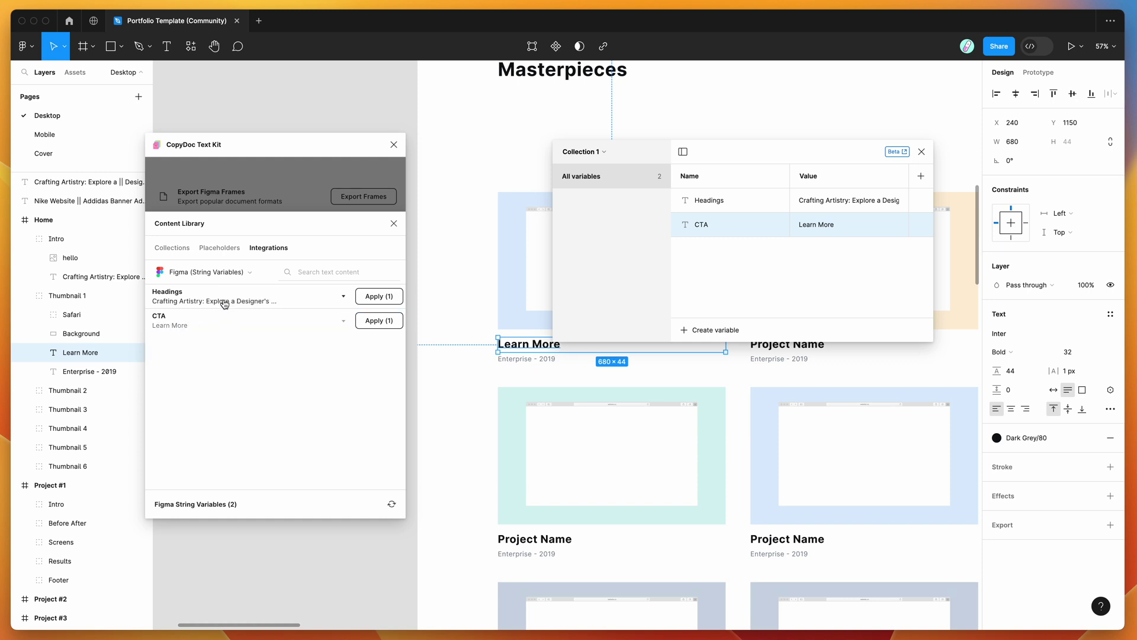
Change the CTA value to 'Learn More || Try It Now' and expand its options.
{"action": "left_click", "coordinate": [833, 219]}
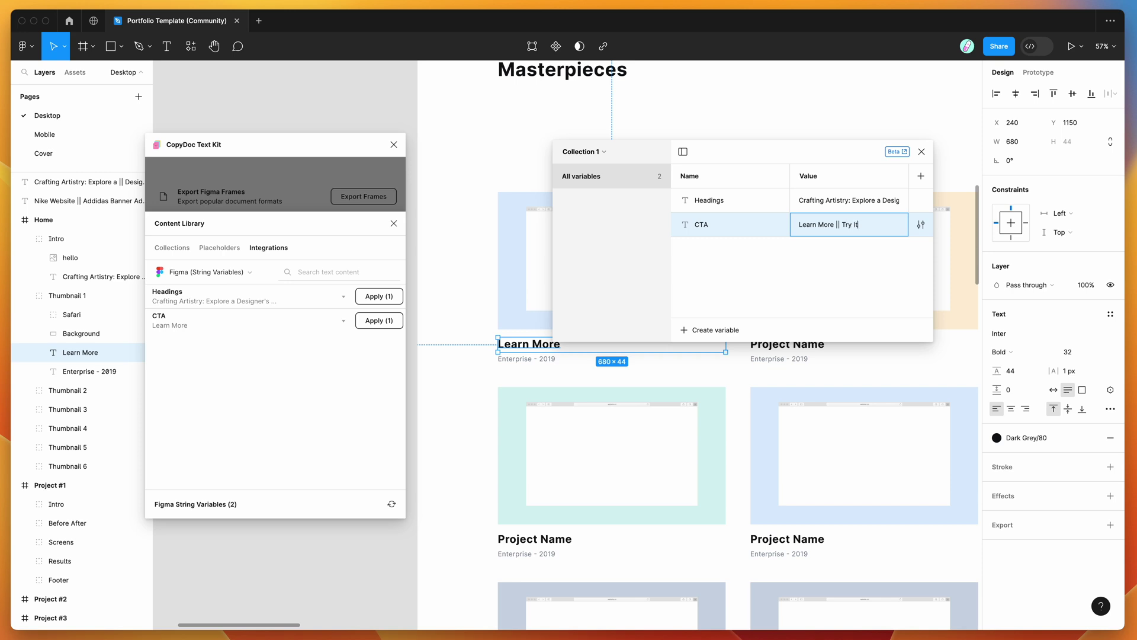
{"action": "type", "text": "w"}
{"action": "key", "text": "Return"}
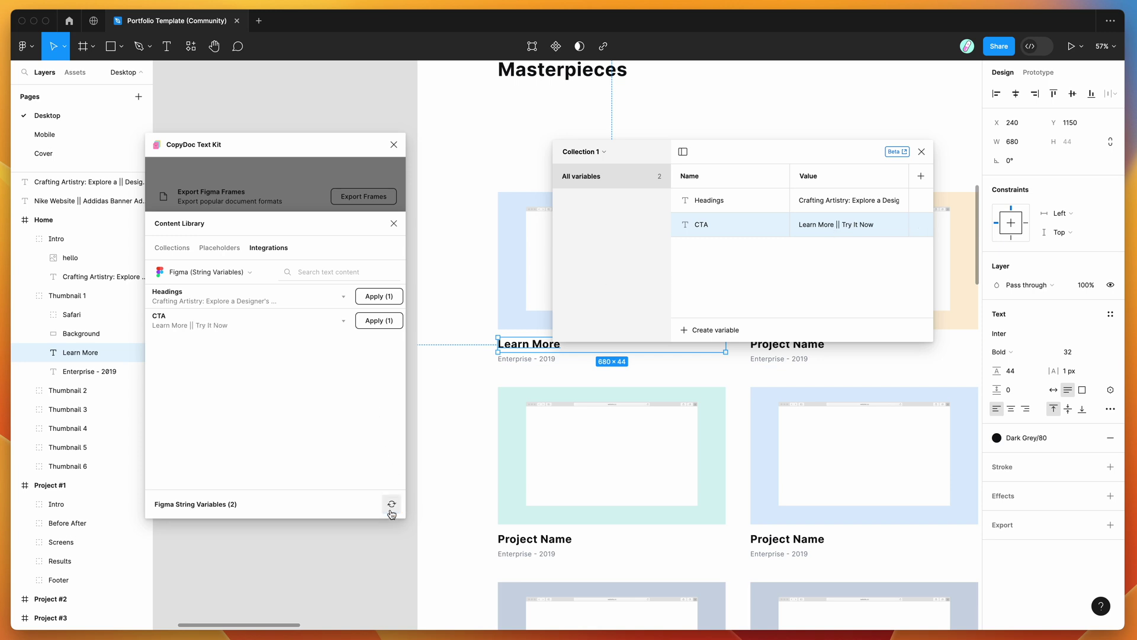
{"action": "left_click", "coordinate": [243, 331]}
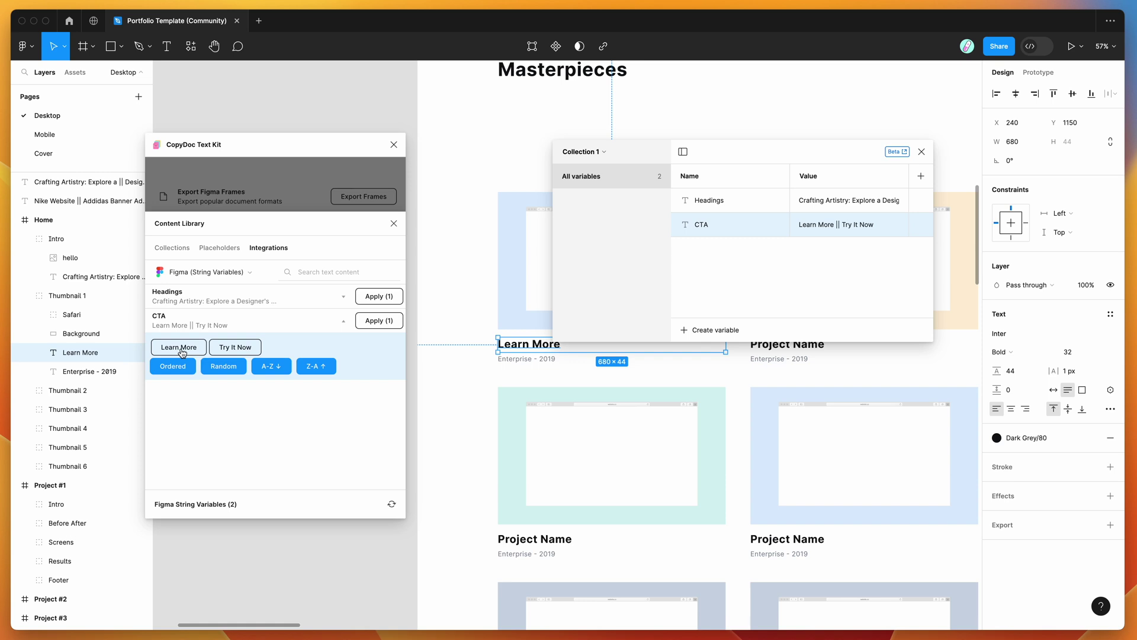
{"action": "scroll", "coordinate": [488, 357], "scroll_direction": "up", "scroll_amount": 1}
{"action": "scroll", "coordinate": [487, 358], "scroll_direction": "right", "scroll_amount": 1}
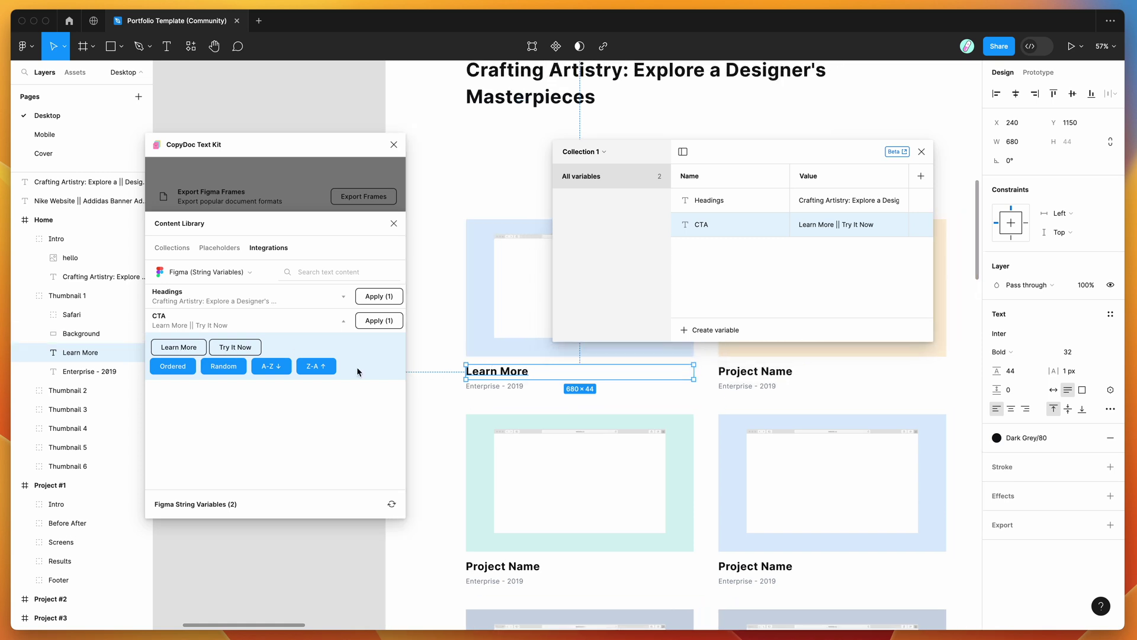
Toggle the thumbnail label between Try It Now and Learn More, settling on Learn More.
{"action": "left_click", "coordinate": [246, 349]}
{"action": "left_click", "coordinate": [178, 350]}
{"action": "left_click", "coordinate": [237, 351]}
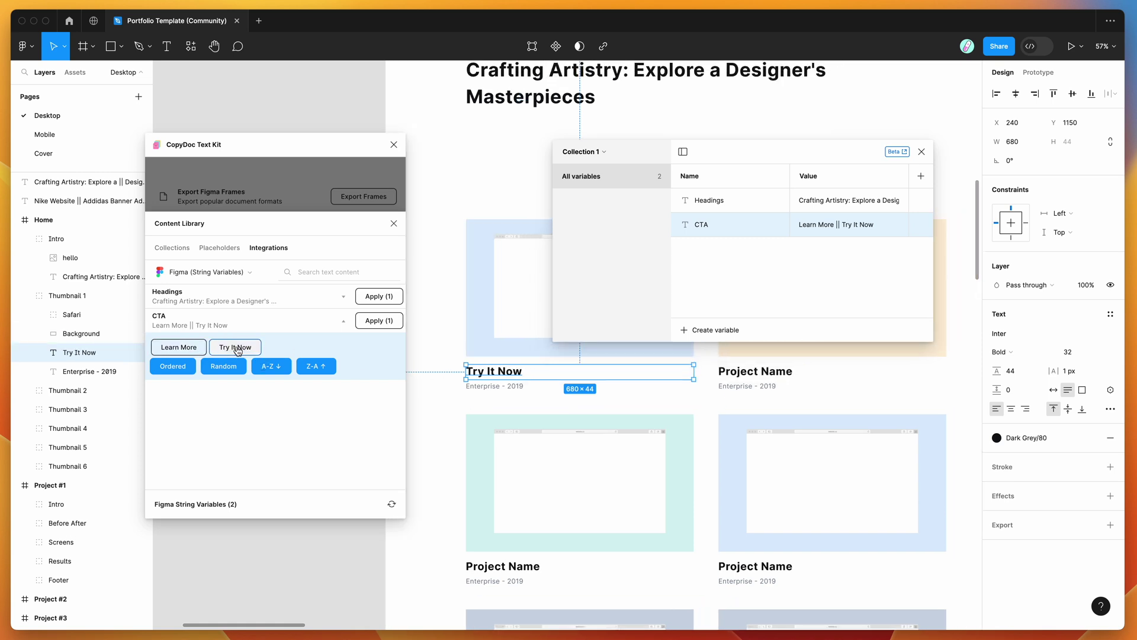
{"action": "left_click", "coordinate": [180, 348]}
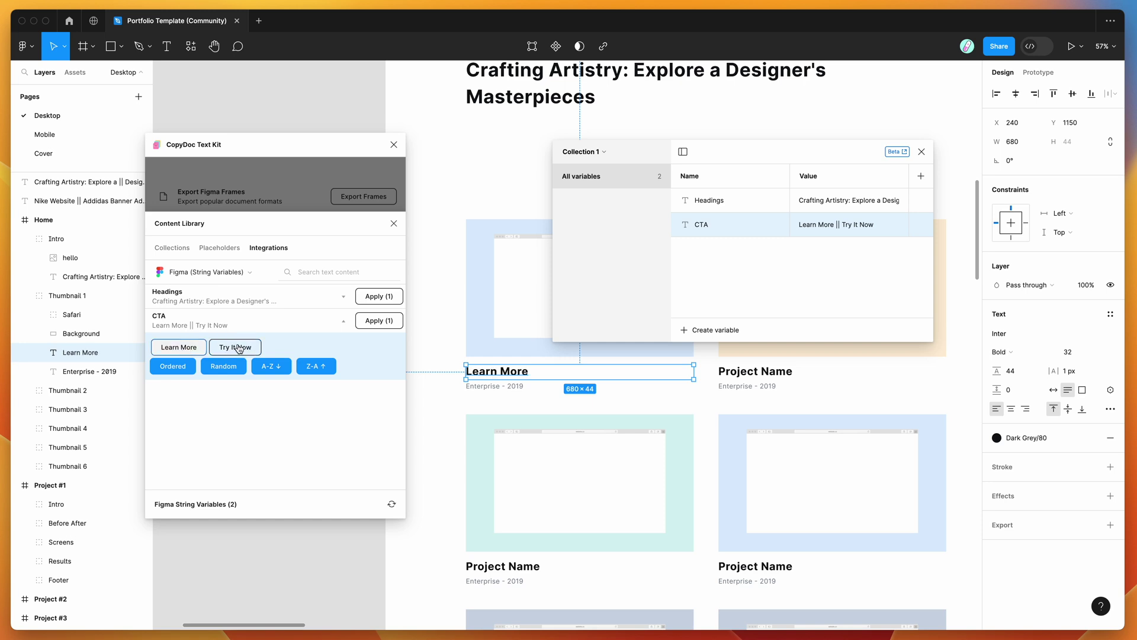
{"action": "left_click", "coordinate": [234, 351]}
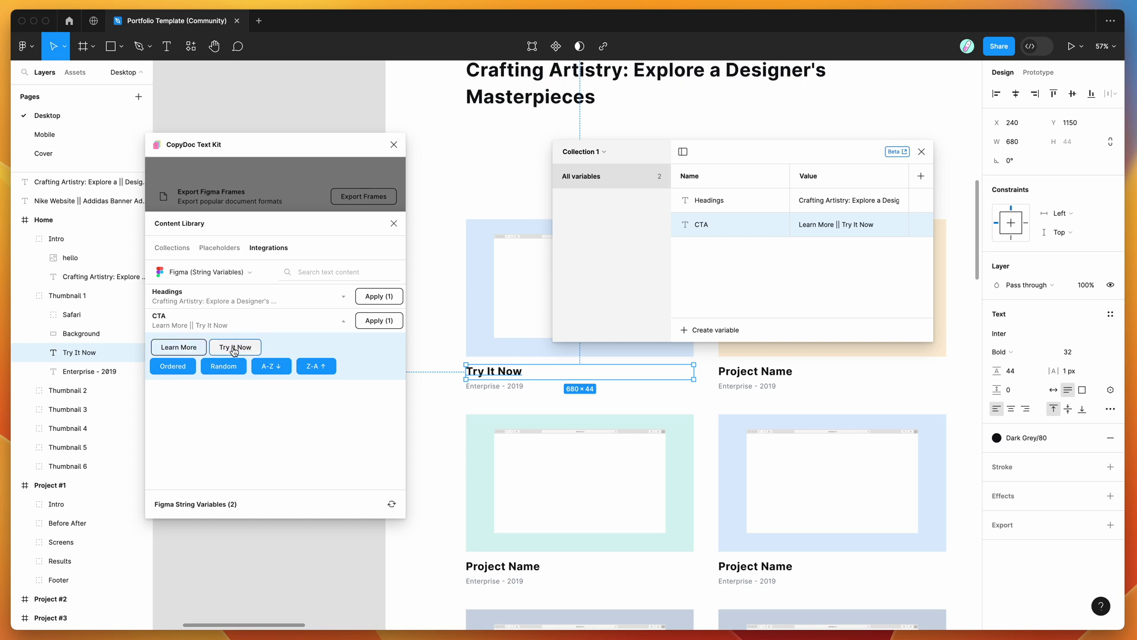
{"action": "left_click", "coordinate": [179, 348]}
{"action": "left_click", "coordinate": [167, 321]}
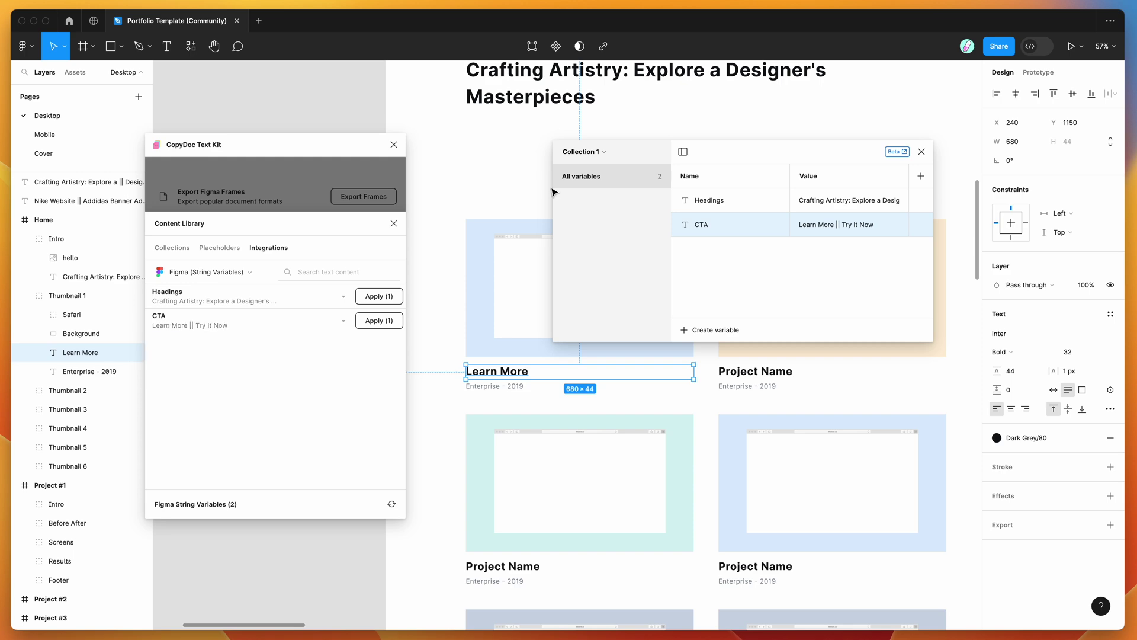
{"action": "scroll", "coordinate": [553, 187], "scroll_direction": "down", "scroll_amount": 5}
Create a String variable named Projects holding the pasted list of project names.
{"action": "scroll", "coordinate": [487, 191], "scroll_direction": "up", "scroll_amount": 5}
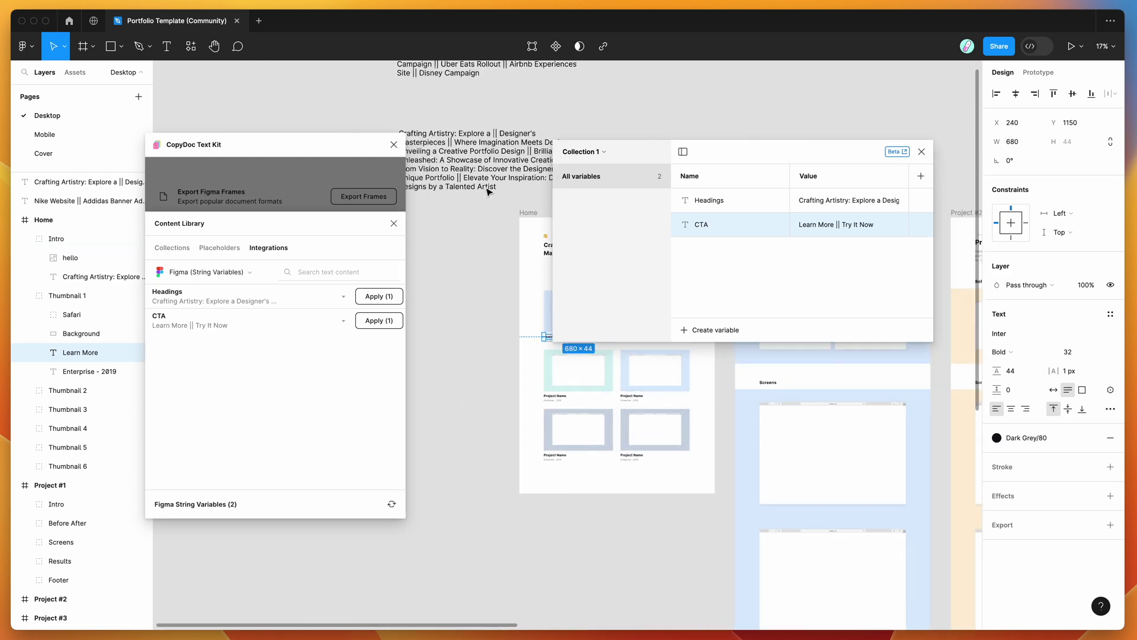
{"action": "double_click", "coordinate": [497, 172]}
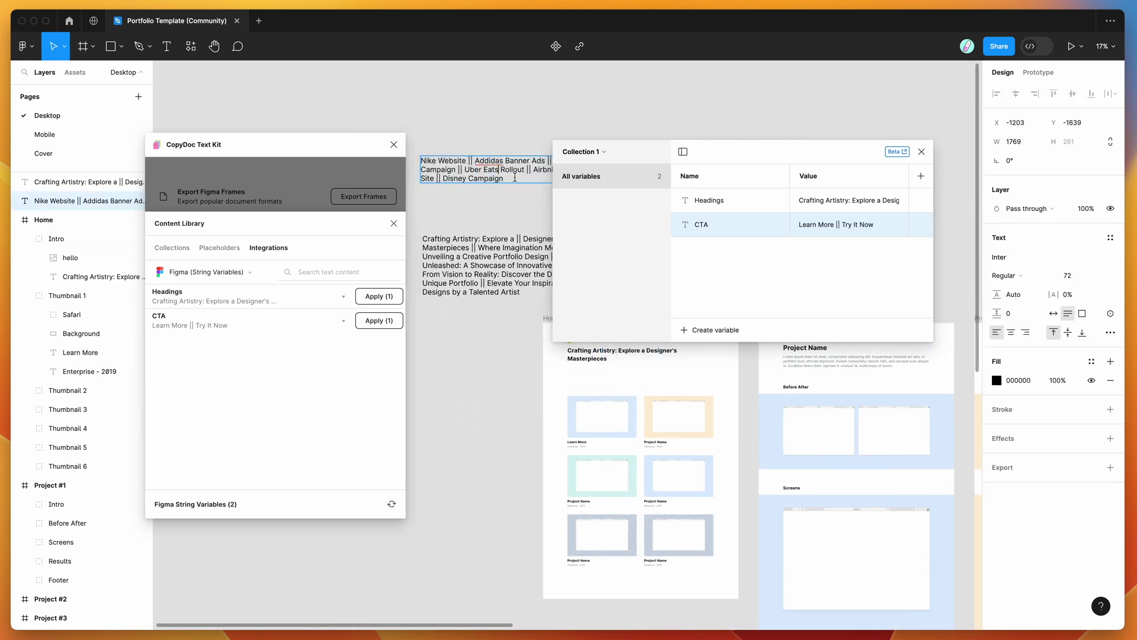
{"action": "left_click", "coordinate": [711, 326]}
{"action": "left_click", "coordinate": [717, 379]}
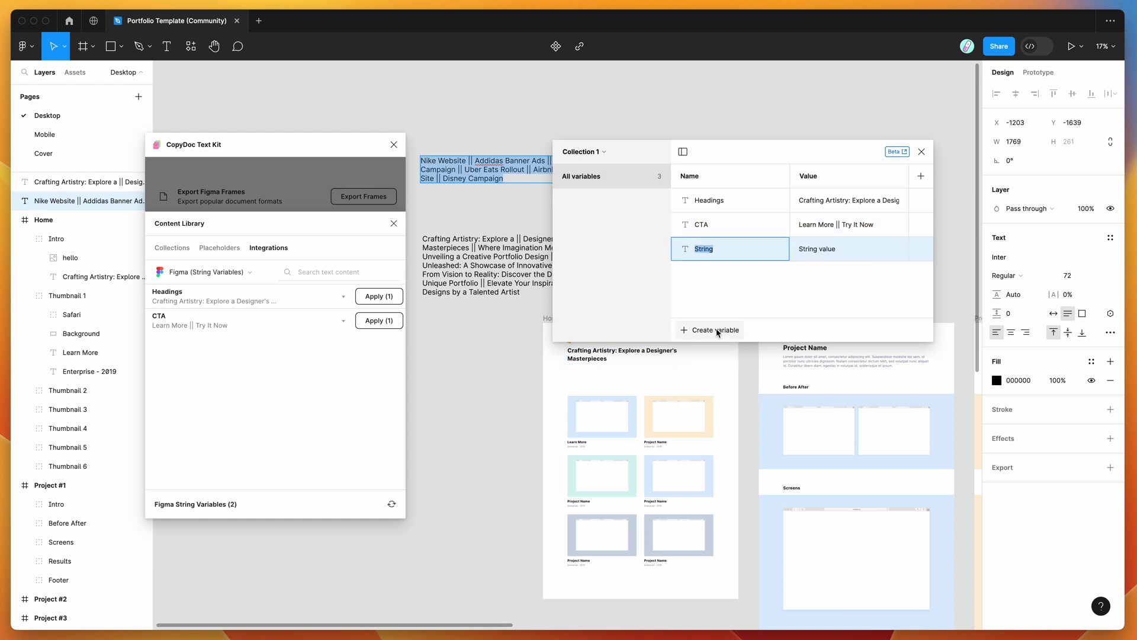
{"action": "type", "text": "Projects"}
{"action": "left_click", "coordinate": [827, 253]}
{"action": "key", "text": "super+v"}
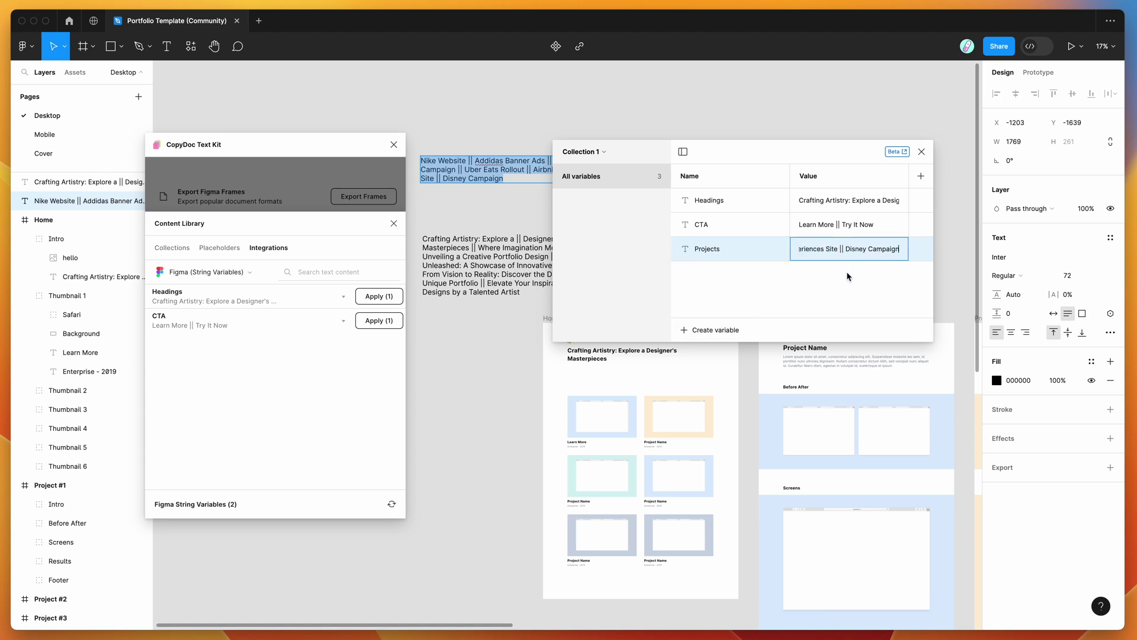
{"action": "key", "text": "Return"}
Delete the two source text blocks and refresh CopyDoc to load Projects.
{"action": "left_click_drag", "start_coordinate": [502, 114], "coordinate": [450, 321]}
{"action": "key", "text": "BackSpace"}
{"action": "scroll", "coordinate": [452, 320], "scroll_direction": "up", "scroll_amount": 5}
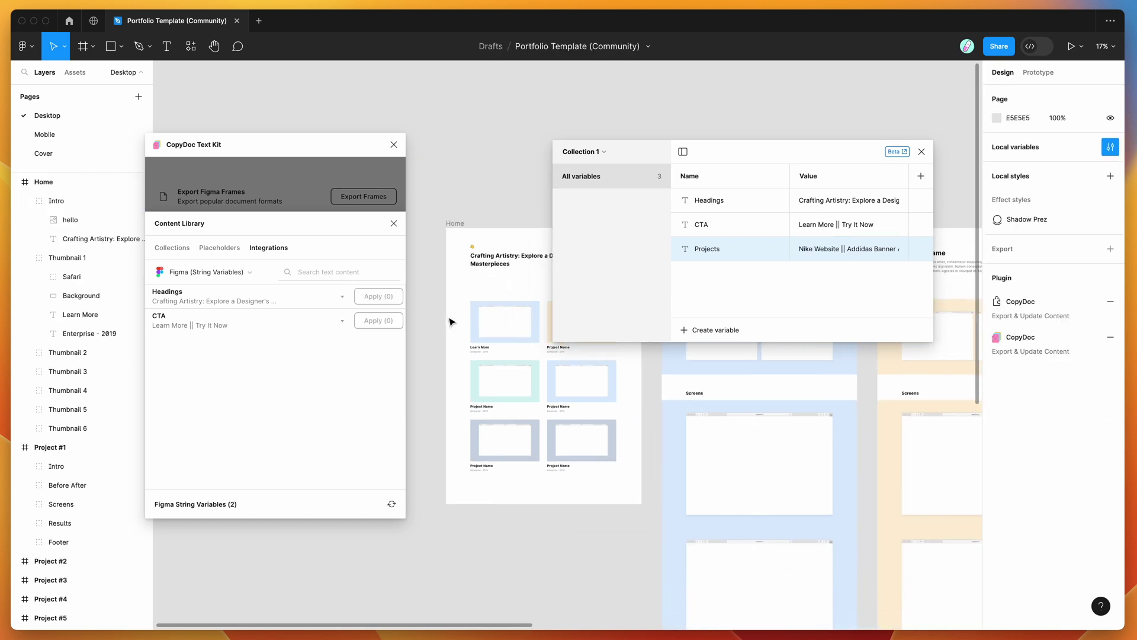
{"action": "left_click", "coordinate": [391, 503]}
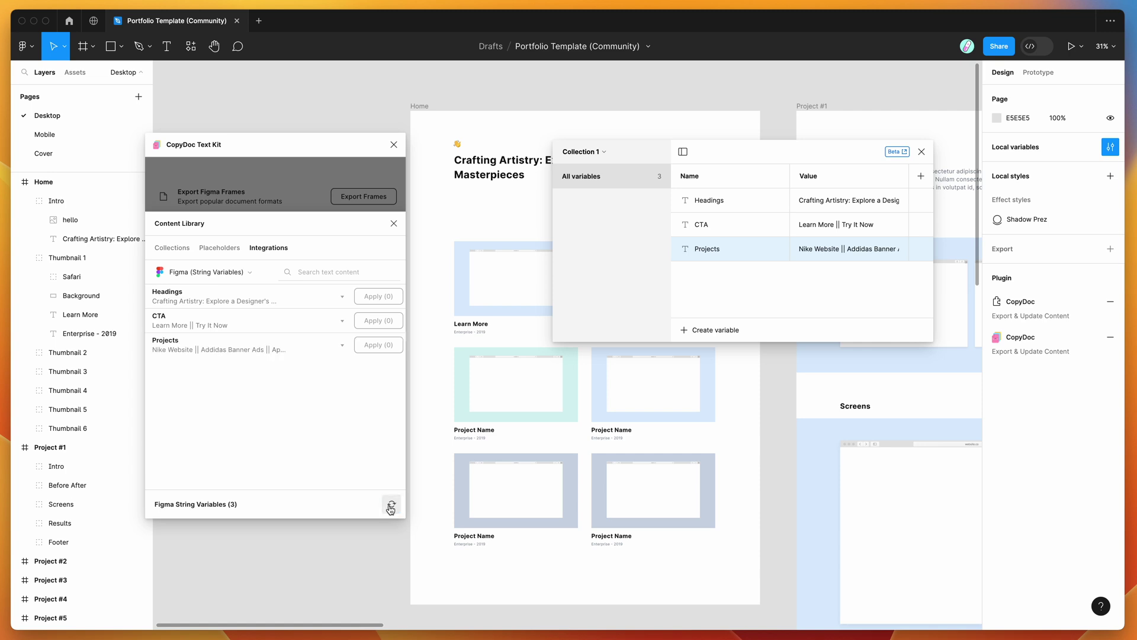
{"action": "left_click", "coordinate": [215, 354]}
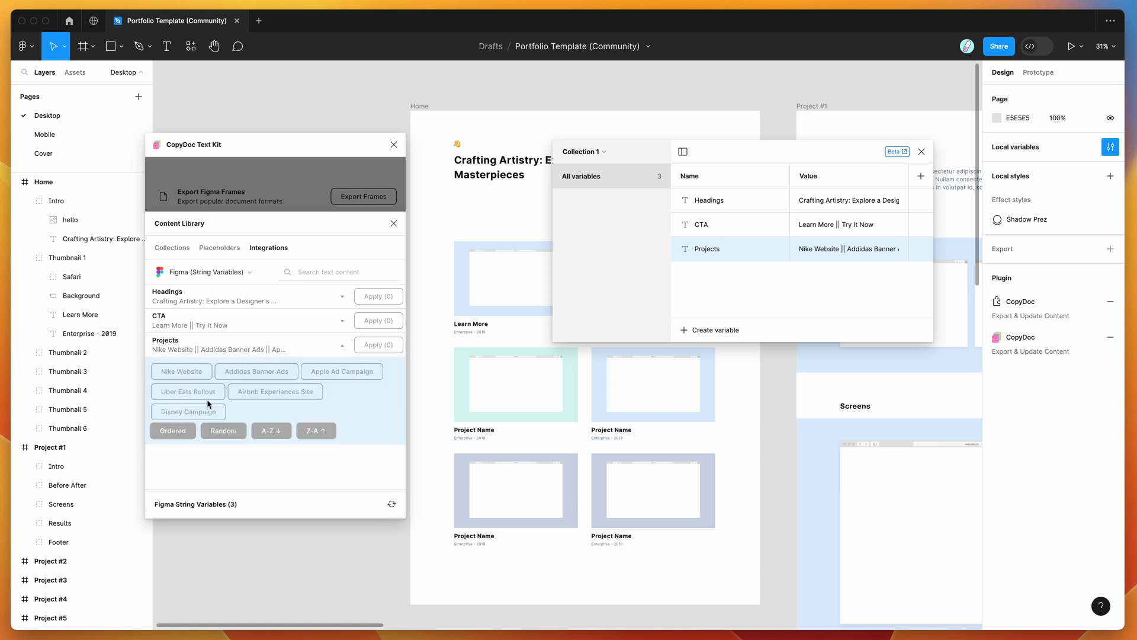
{"action": "left_click", "coordinate": [262, 342]}
Select the Learn More title inside the first thumbnail card.
{"action": "scroll", "coordinate": [423, 322], "scroll_direction": "down", "scroll_amount": 1}
{"action": "scroll", "coordinate": [424, 322], "scroll_direction": "down", "scroll_amount": 1}
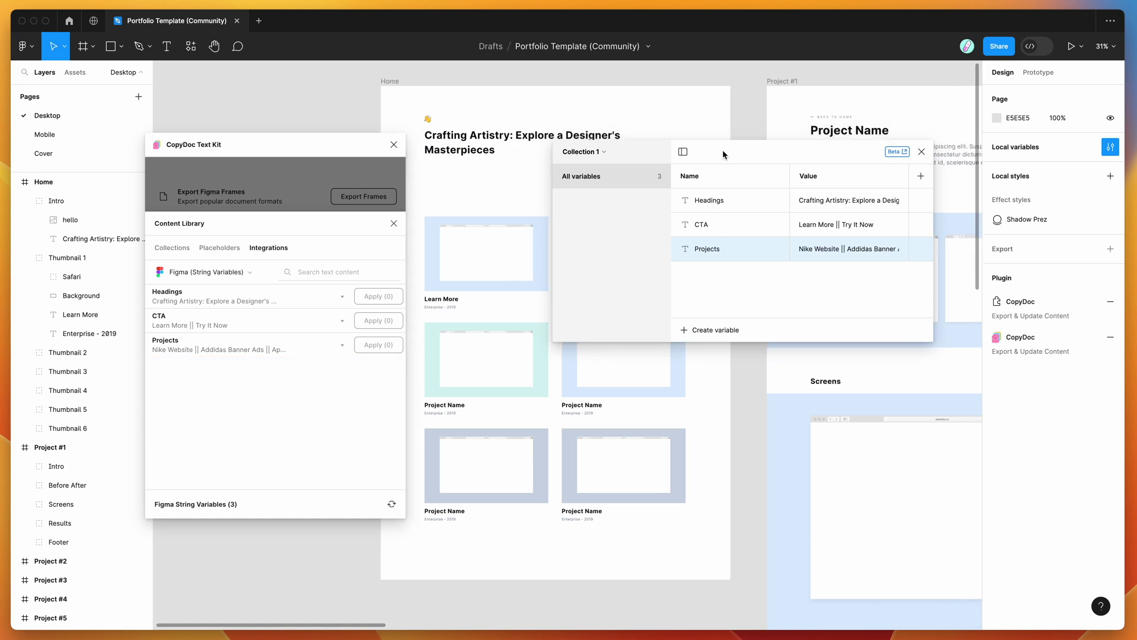
{"action": "left_click_drag", "start_coordinate": [722, 155], "coordinate": [894, 219]}
{"action": "scroll", "coordinate": [576, 262], "scroll_direction": "down", "scroll_amount": 1}
{"action": "left_click", "coordinate": [443, 274]}
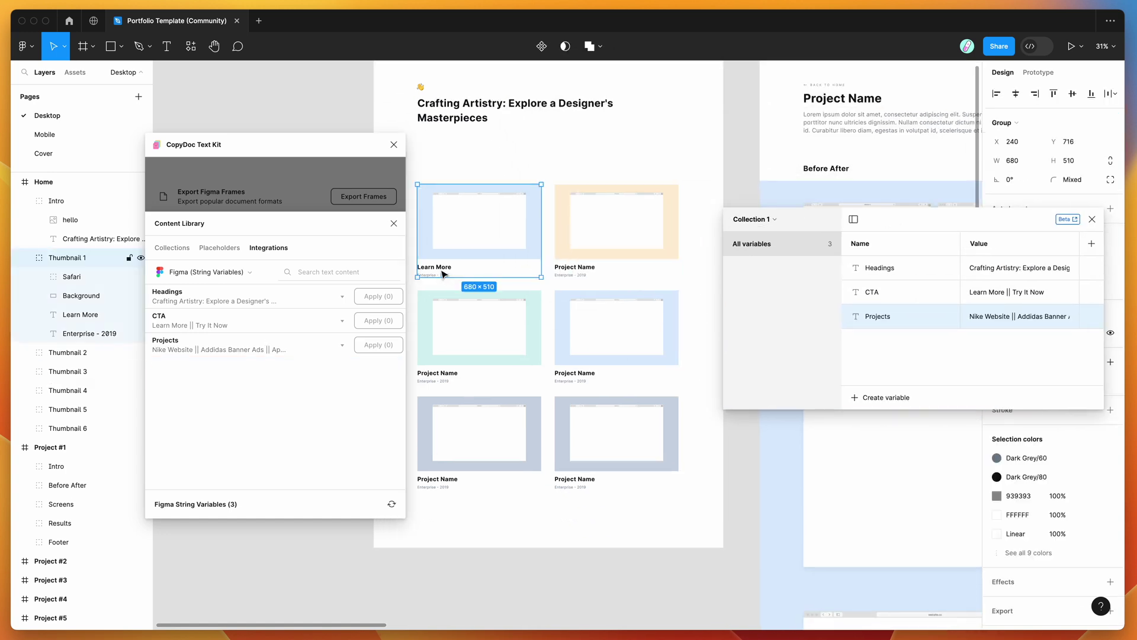
{"action": "double_click", "coordinate": [443, 273]}
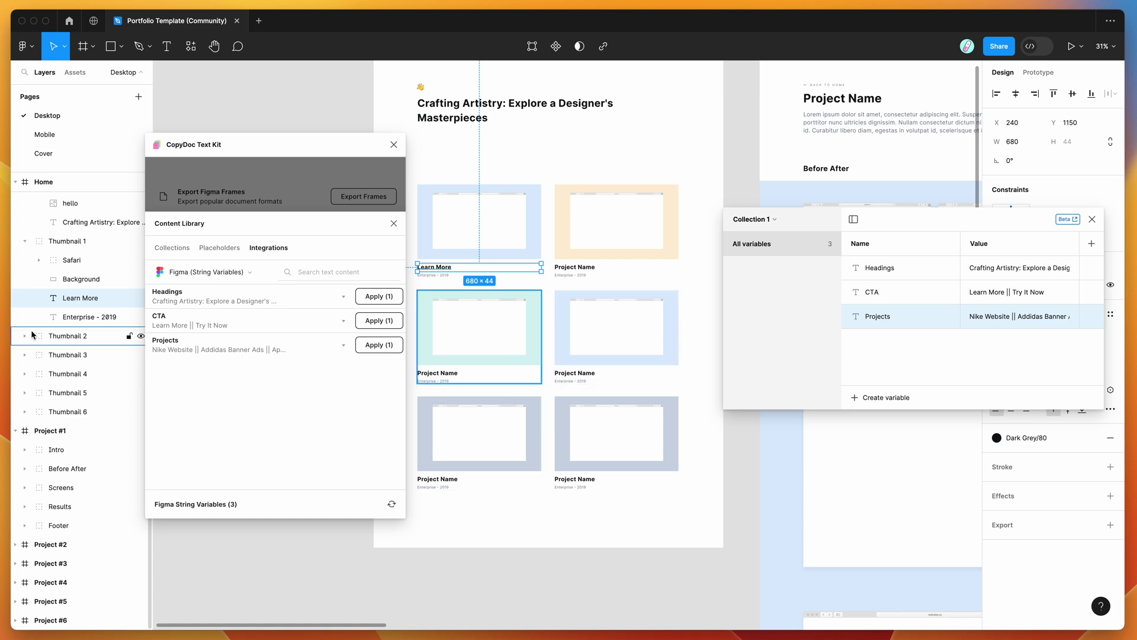
Expand Thumbnails 2 through 6 in the layers panel to reveal their title layers.
{"action": "left_click", "coordinate": [25, 335]}
{"action": "left_click", "coordinate": [25, 430]}
{"action": "scroll", "coordinate": [28, 473], "scroll_direction": "down", "scroll_amount": 2}
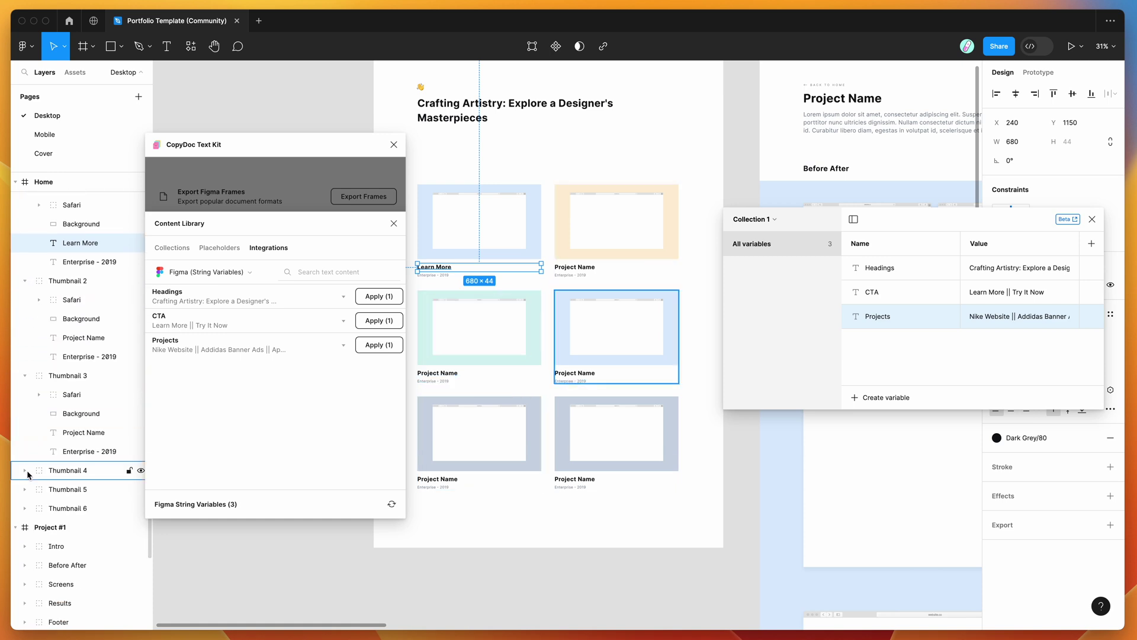
{"action": "left_click", "coordinate": [24, 471]}
{"action": "scroll", "coordinate": [27, 486], "scroll_direction": "down", "scroll_amount": 2}
{"action": "left_click", "coordinate": [24, 493]}
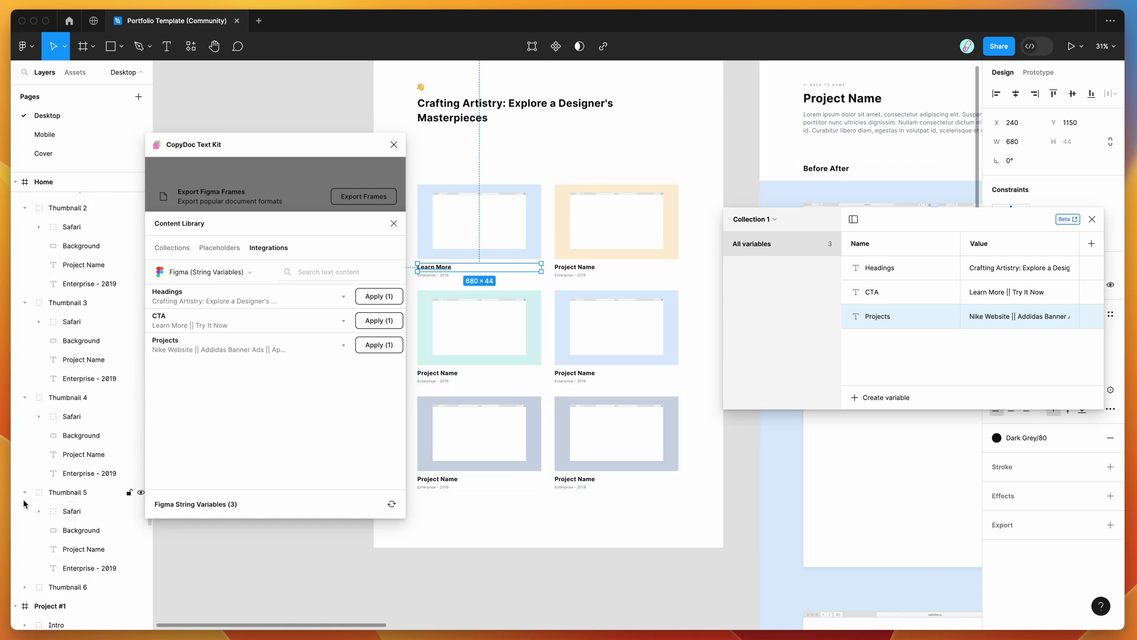
{"action": "scroll", "coordinate": [24, 503], "scroll_direction": "down", "scroll_amount": 3}
{"action": "left_click", "coordinate": [24, 481]}
Multi-select the six thumbnail title layers, from Thumbnail 6 up to the Learn More title.
{"action": "left_click", "coordinate": [89, 537]}
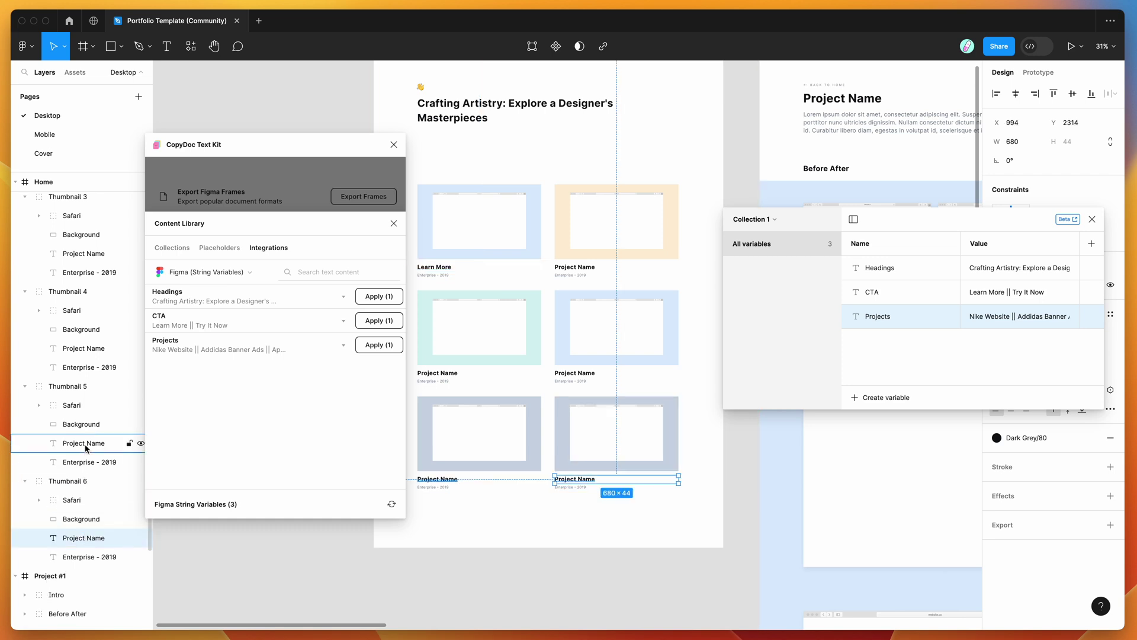
{"action": "left_click", "coordinate": [86, 448], "text": "shift"}
{"action": "left_click", "coordinate": [83, 349], "text": "shift"}
{"action": "left_click", "coordinate": [83, 253], "text": "shift"}
{"action": "scroll", "coordinate": [81, 259], "scroll_direction": "up", "scroll_amount": 1}
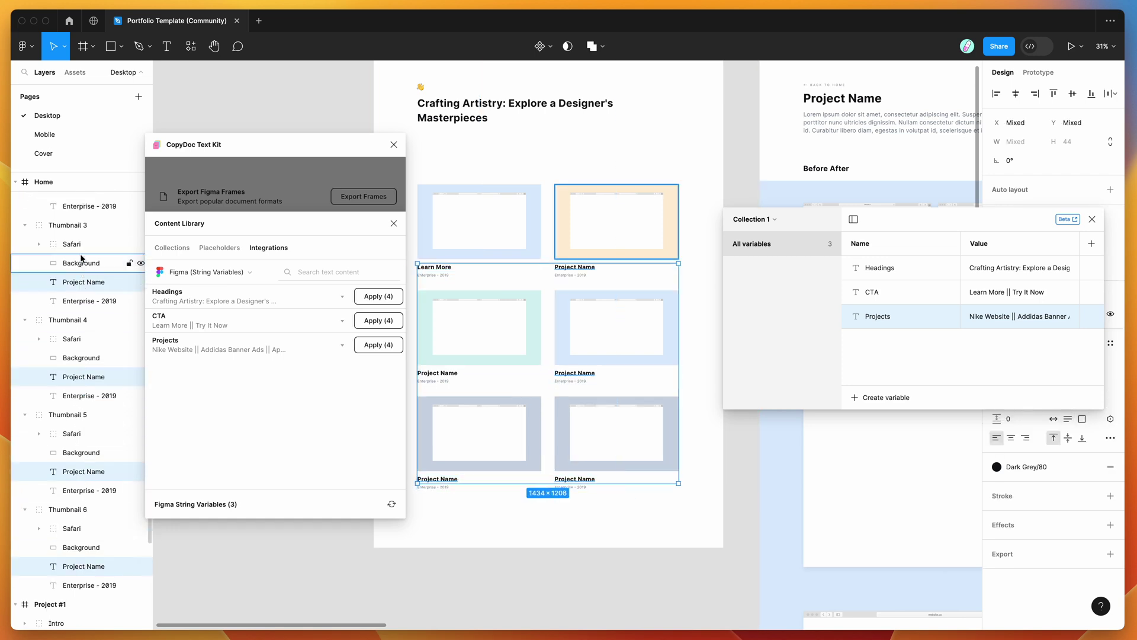
{"action": "scroll", "coordinate": [81, 259], "scroll_direction": "up", "scroll_amount": 3}
{"action": "left_click", "coordinate": [84, 277], "text": "shift"}
{"action": "scroll", "coordinate": [84, 285], "scroll_direction": "up", "scroll_amount": 3}
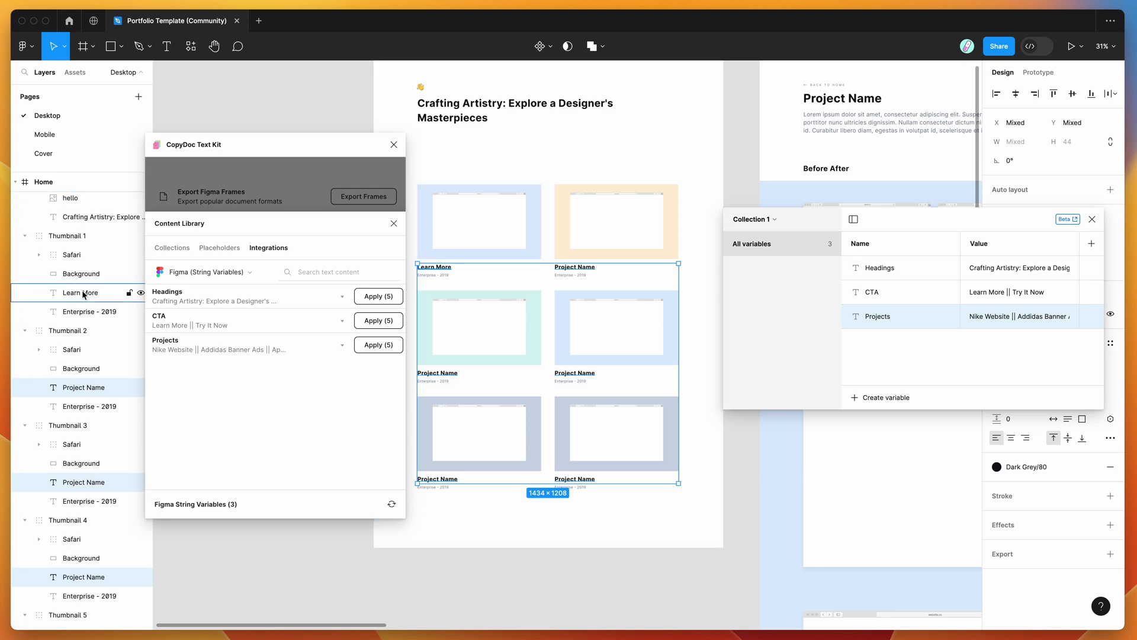
{"action": "left_click", "coordinate": [84, 293], "text": "shift"}
{"action": "scroll", "coordinate": [84, 294], "scroll_direction": "up", "scroll_amount": 1}
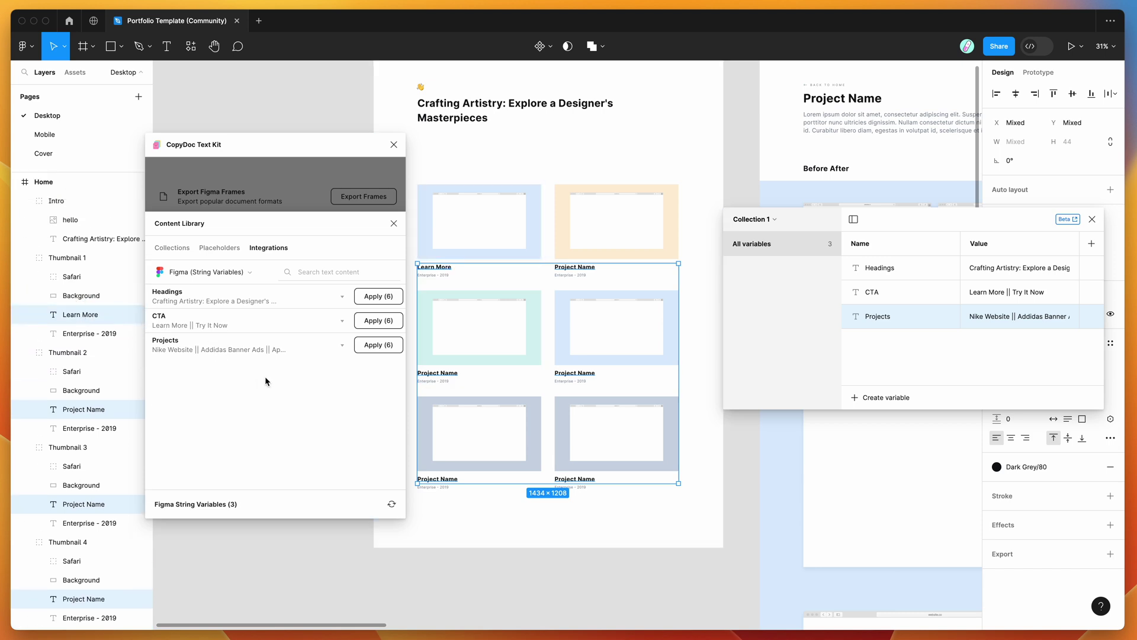
Fill the six titles with Projects names in Ordered order, then shuffle them randomly several times.
{"action": "left_click", "coordinate": [212, 351]}
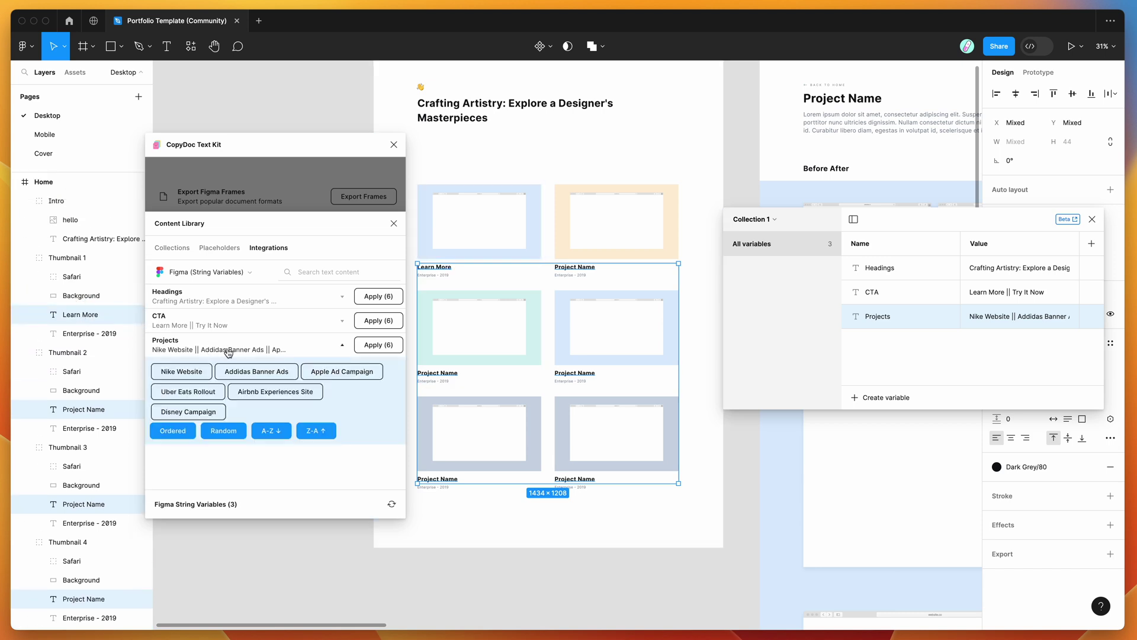
{"action": "left_click", "coordinate": [172, 431]}
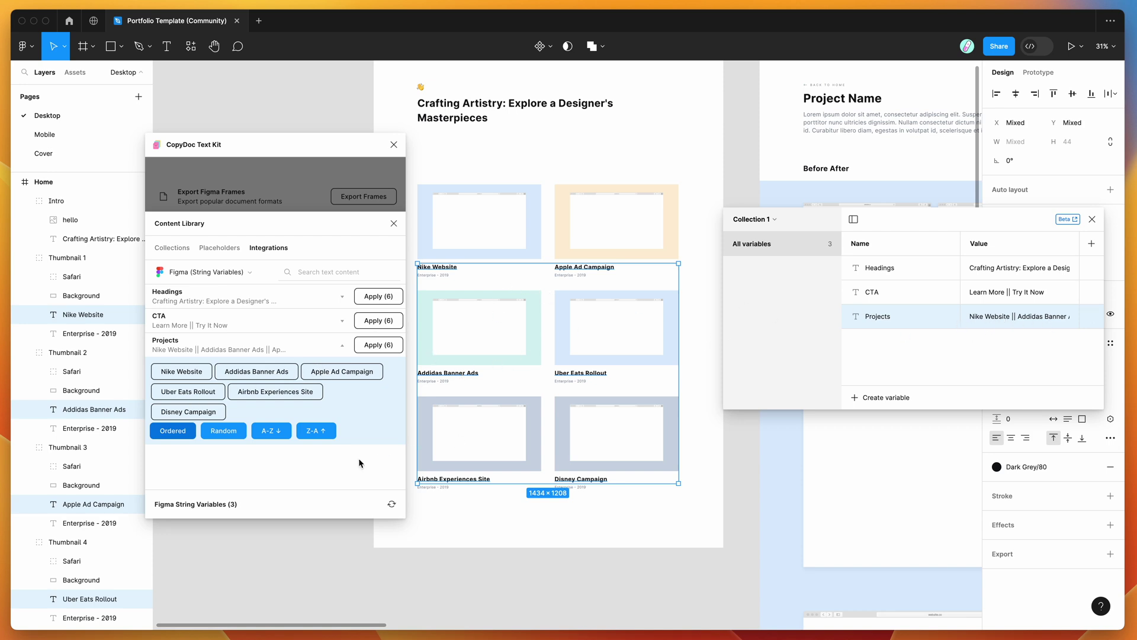
{"action": "left_click", "coordinate": [223, 431]}
{"action": "left_click", "coordinate": [224, 431]}
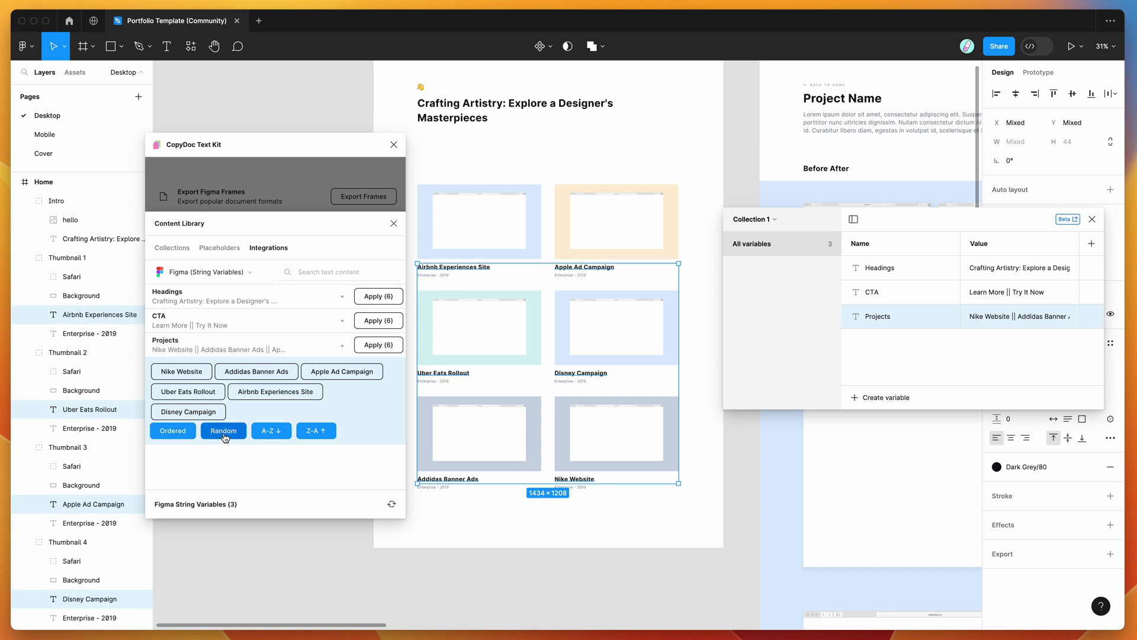
{"action": "left_click", "coordinate": [224, 431]}
{"action": "left_click", "coordinate": [219, 434]}
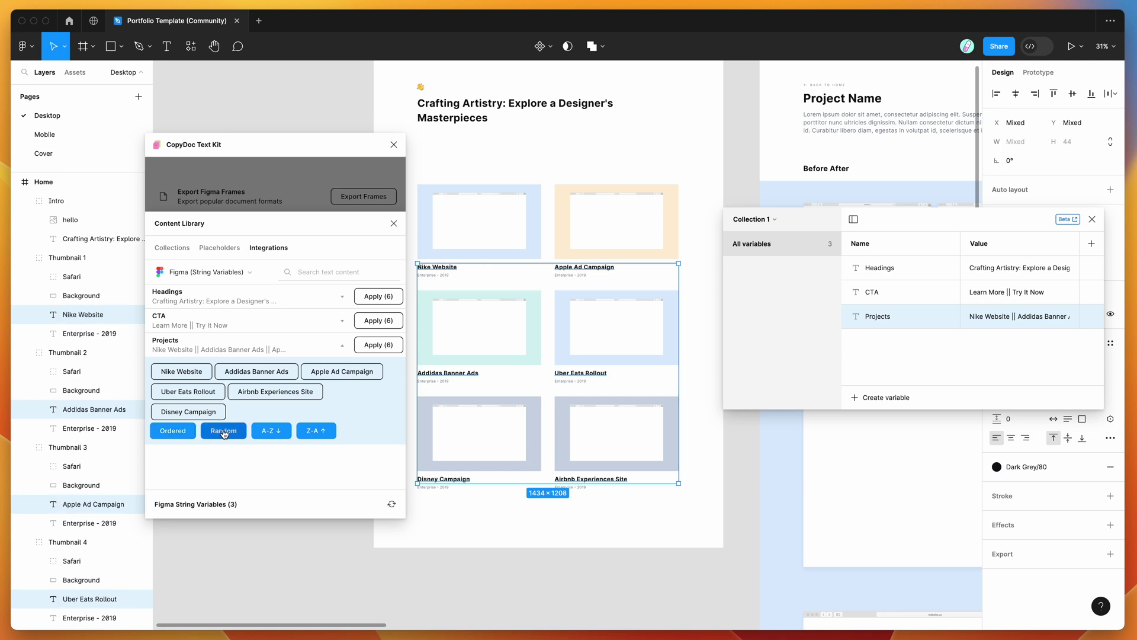
{"action": "left_click", "coordinate": [224, 433]}
{"action": "left_click", "coordinate": [224, 432]}
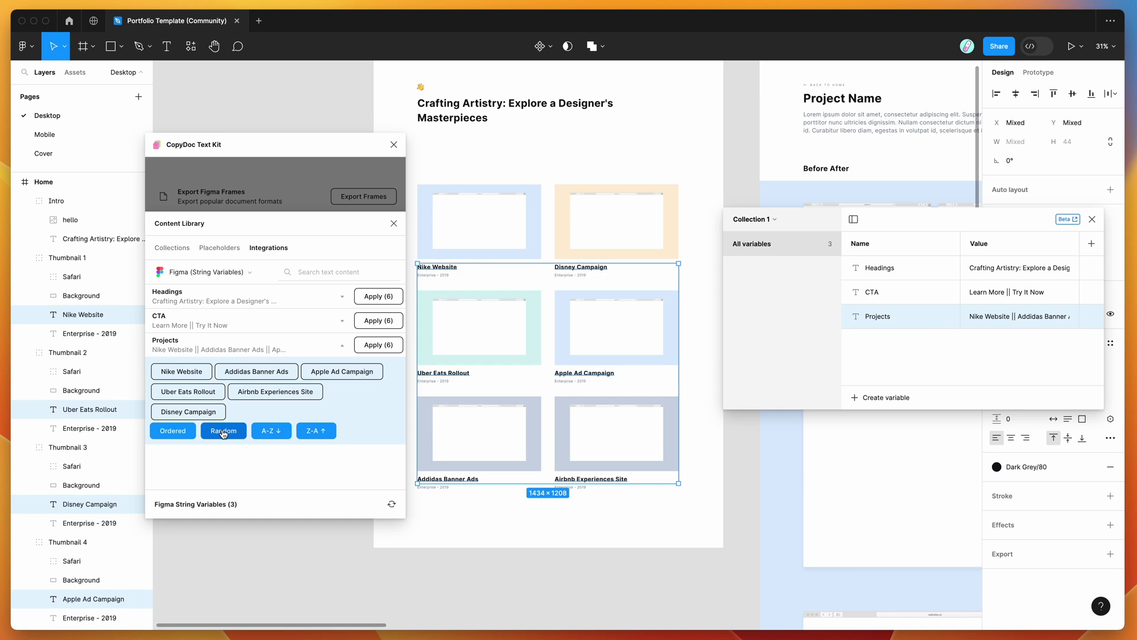
Try A-Z and Z-A sorting, return to Ordered, then reapply Projects to get a shuffled set.
{"action": "left_click", "coordinate": [272, 431]}
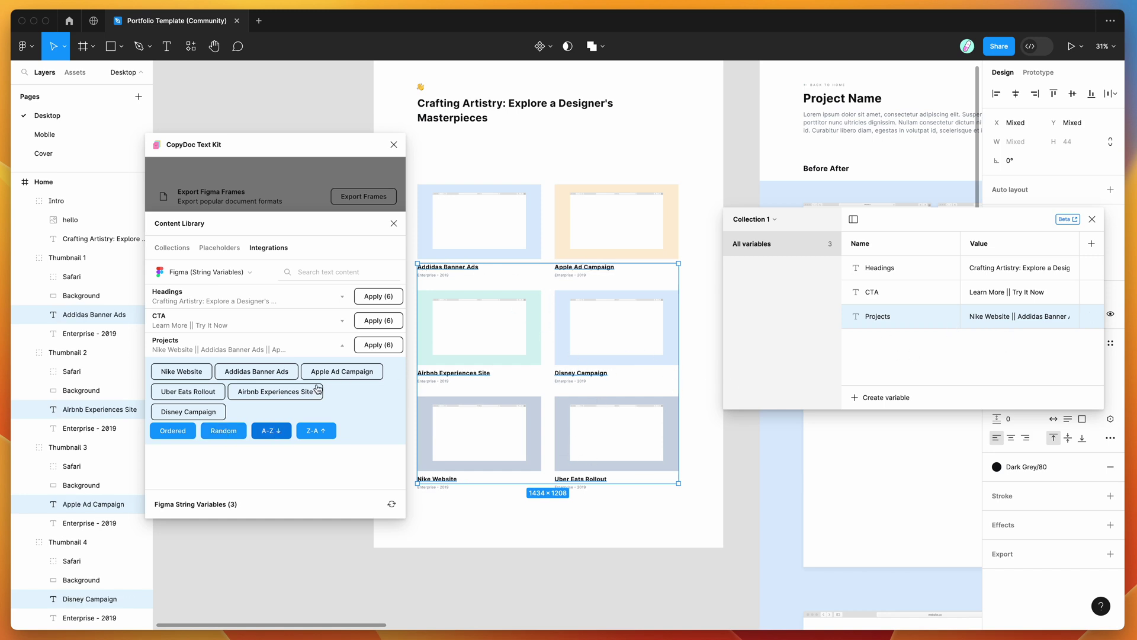
{"action": "left_click", "coordinate": [316, 432]}
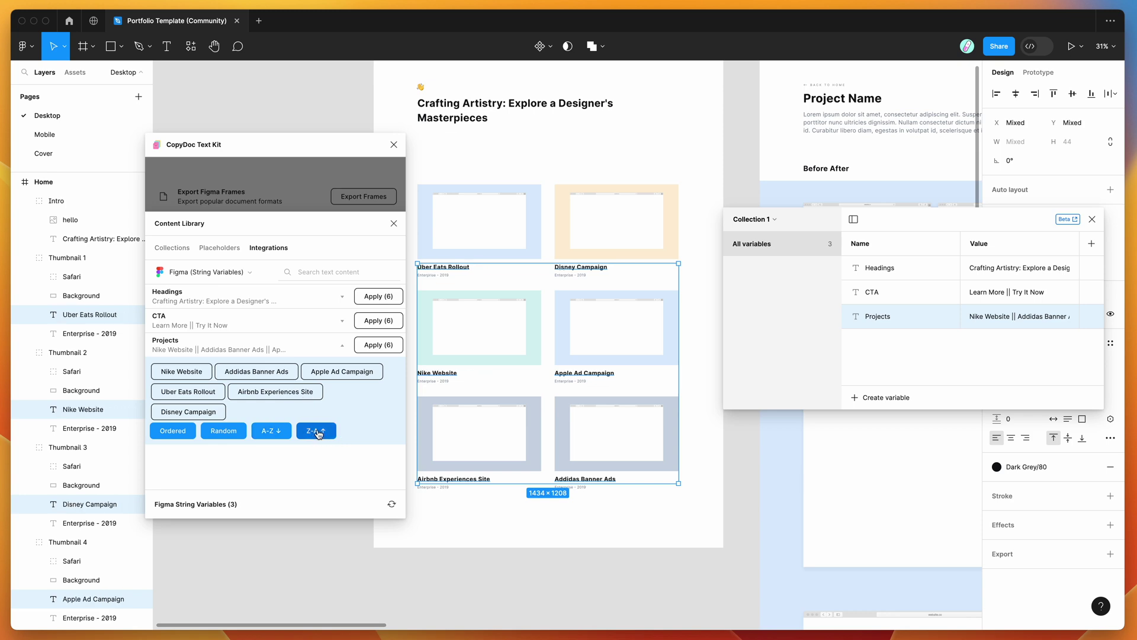
{"action": "left_click", "coordinate": [271, 431]}
{"action": "left_click", "coordinate": [172, 430]}
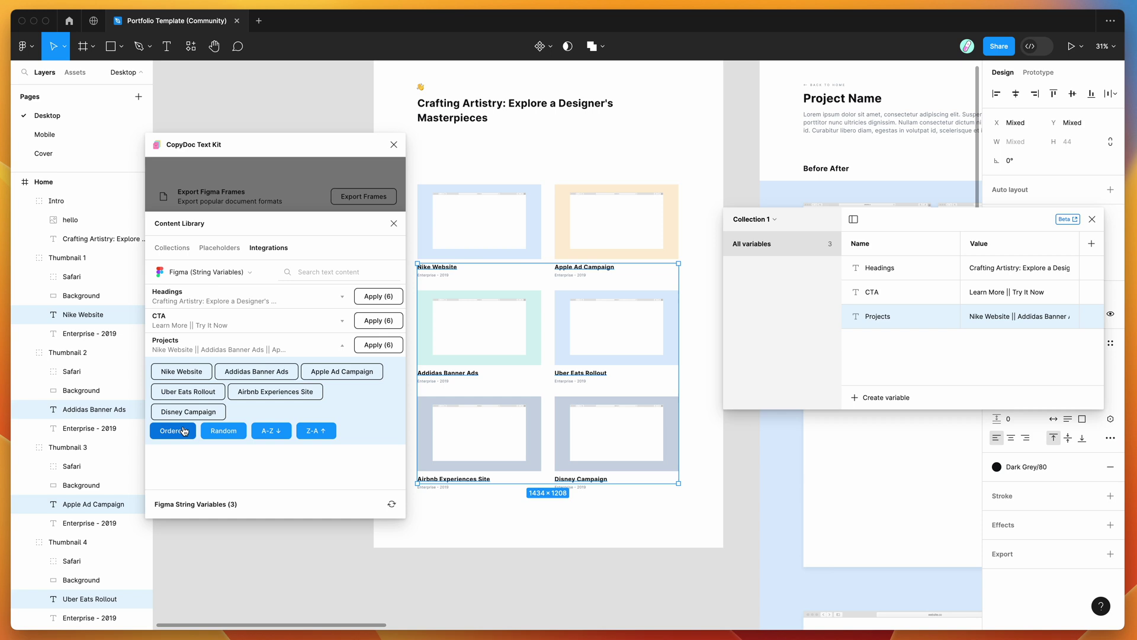
{"action": "left_click", "coordinate": [383, 347]}
{"action": "left_click", "coordinate": [381, 346]}
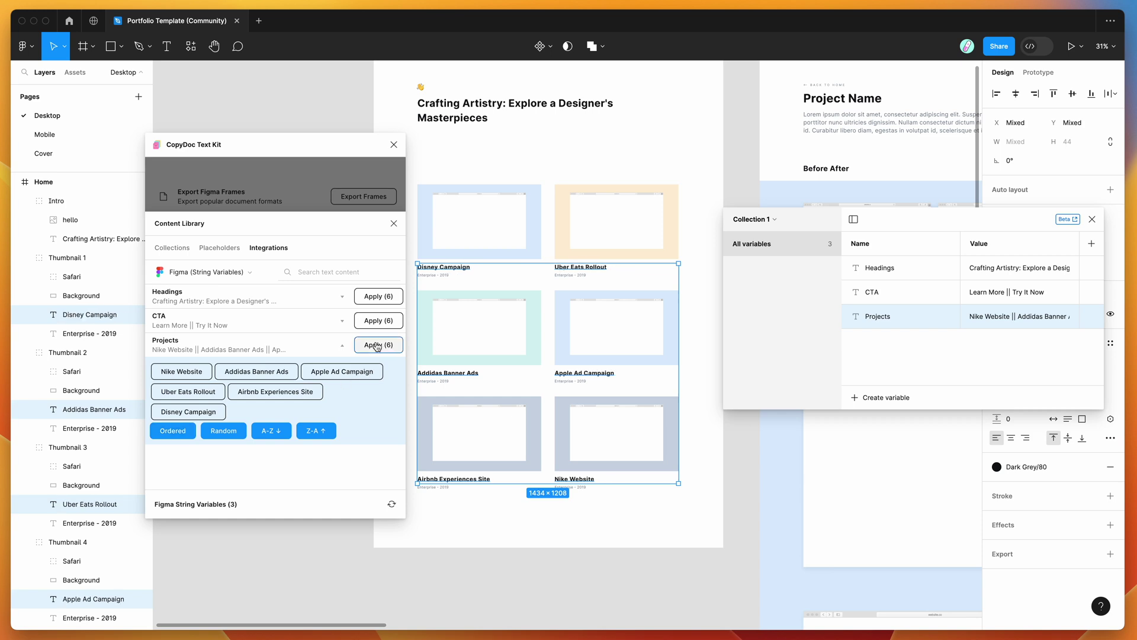
{"action": "left_click", "coordinate": [377, 347]}
{"action": "left_click", "coordinate": [374, 347]}
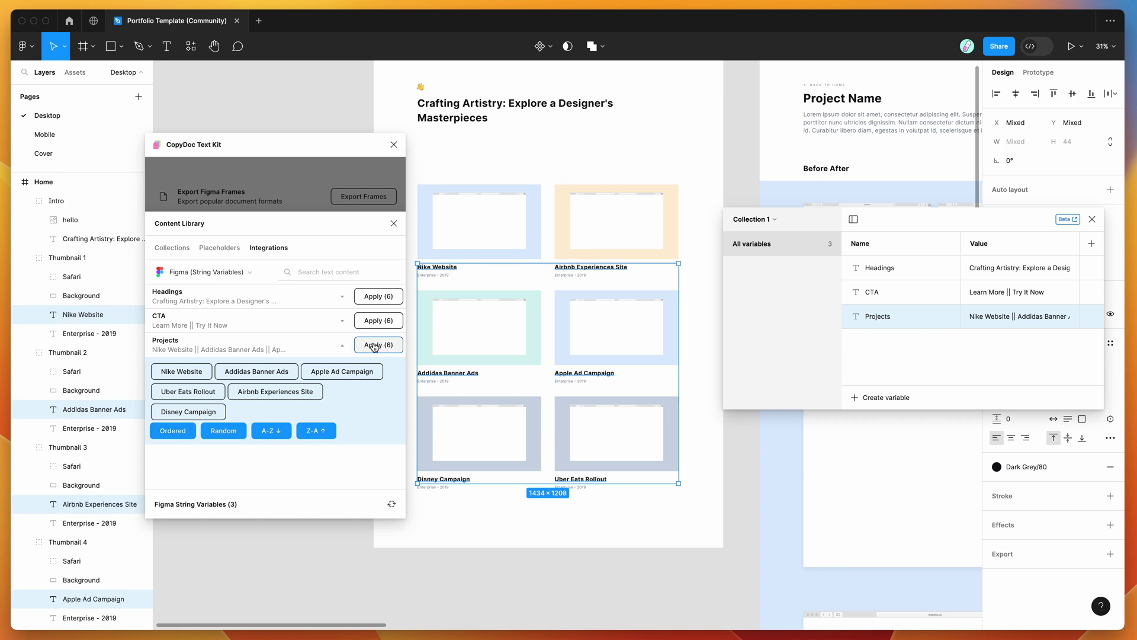
Set all titles to single names: Apple Ad Campaign, Airbnb Experiences Site, Nike Website, Uber Eats Rollout.
{"action": "left_click", "coordinate": [329, 373]}
{"action": "left_click", "coordinate": [302, 391]}
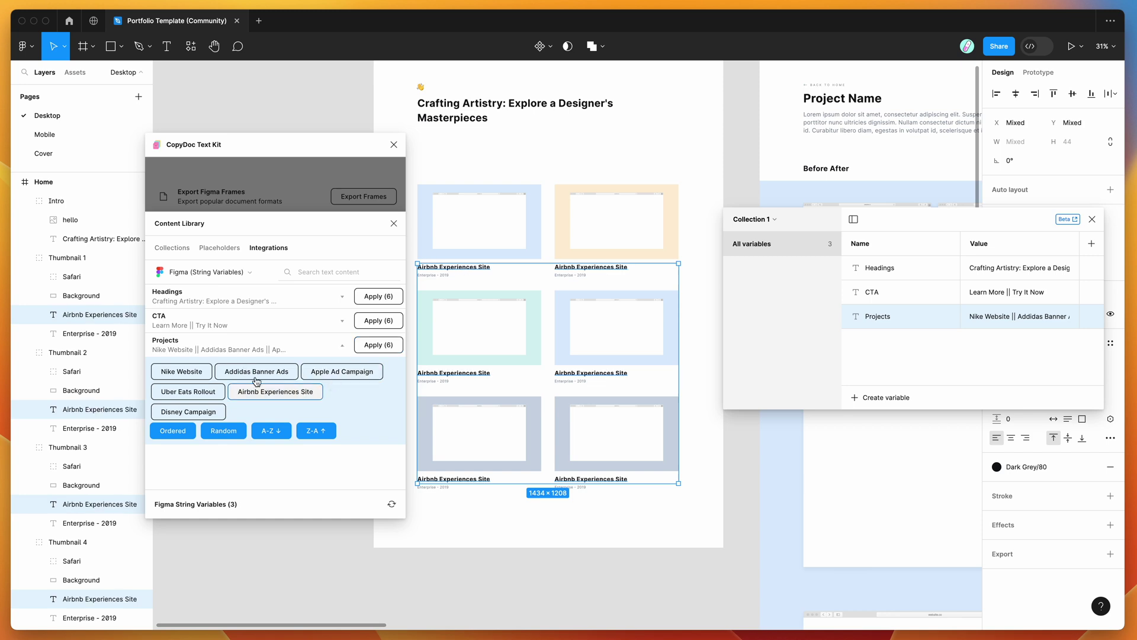
{"action": "left_click", "coordinate": [181, 373]}
{"action": "left_click", "coordinate": [183, 396]}
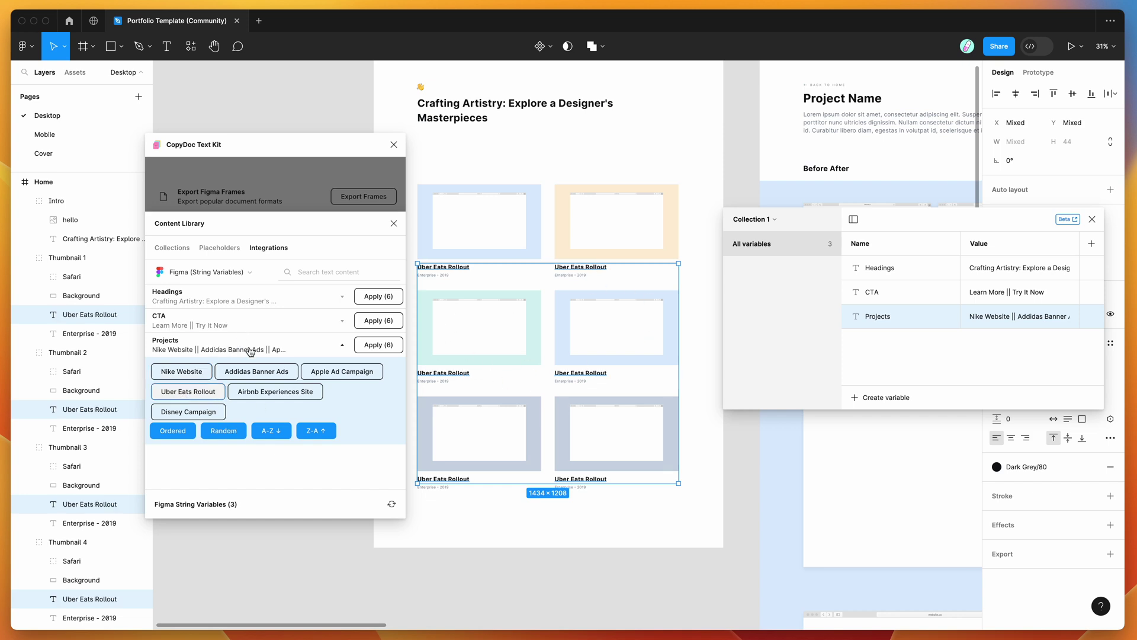
Shuffle, then restore the Projects order starting with Nike Website, and collapse the Projects row.
{"action": "left_click", "coordinate": [223, 431]}
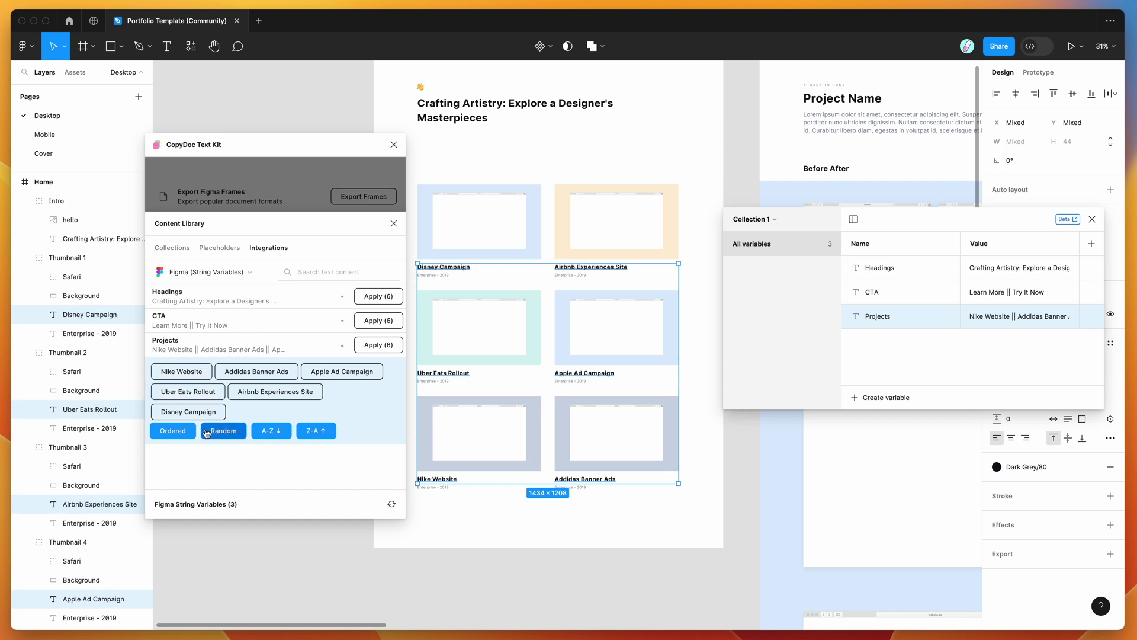
{"action": "left_click", "coordinate": [187, 432]}
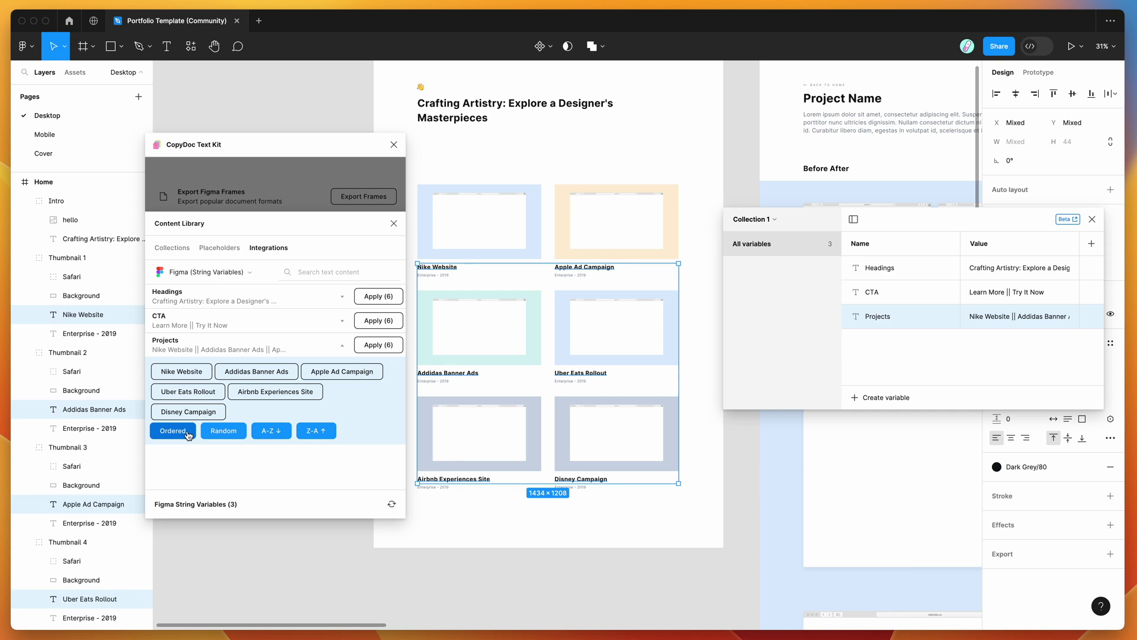
{"action": "left_click", "coordinate": [232, 350]}
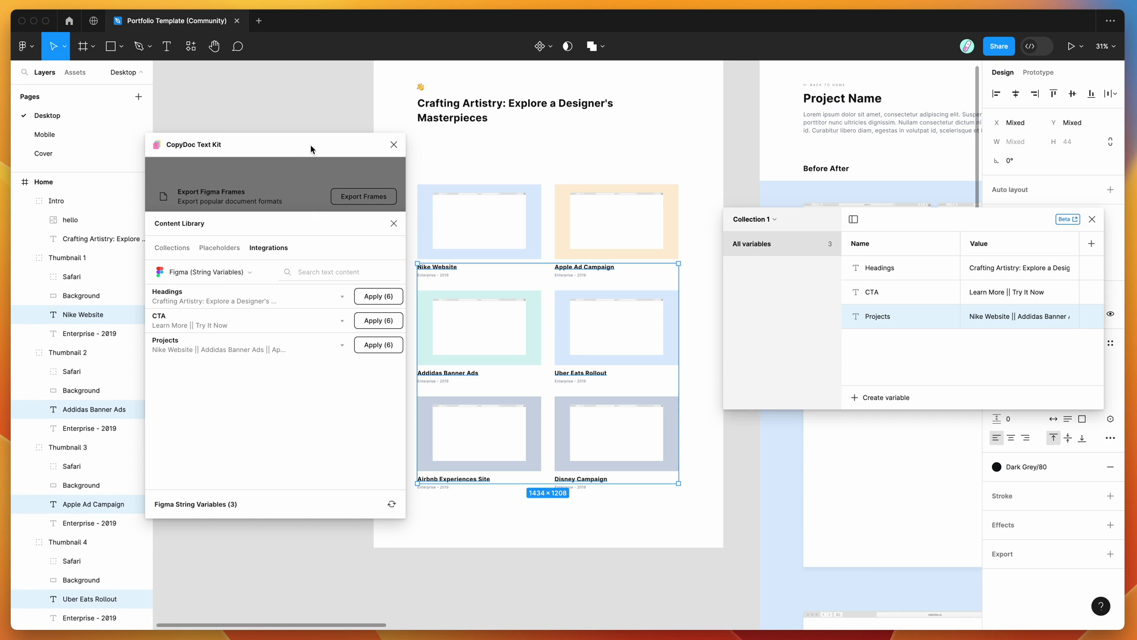
{"action": "left_click_drag", "start_coordinate": [311, 148], "coordinate": [332, 113]}
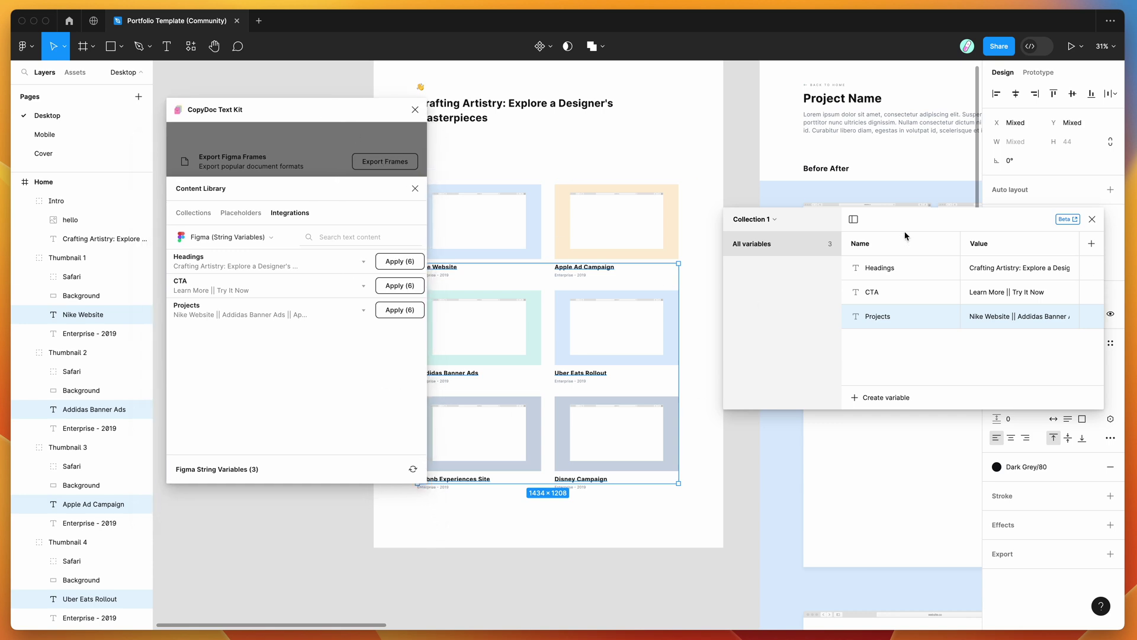
Select only the Uber Eats Rollout title and open its text's variable picker listing Headings, CTA, Projects.
{"action": "left_click_drag", "start_coordinate": [903, 222], "coordinate": [770, 168]}
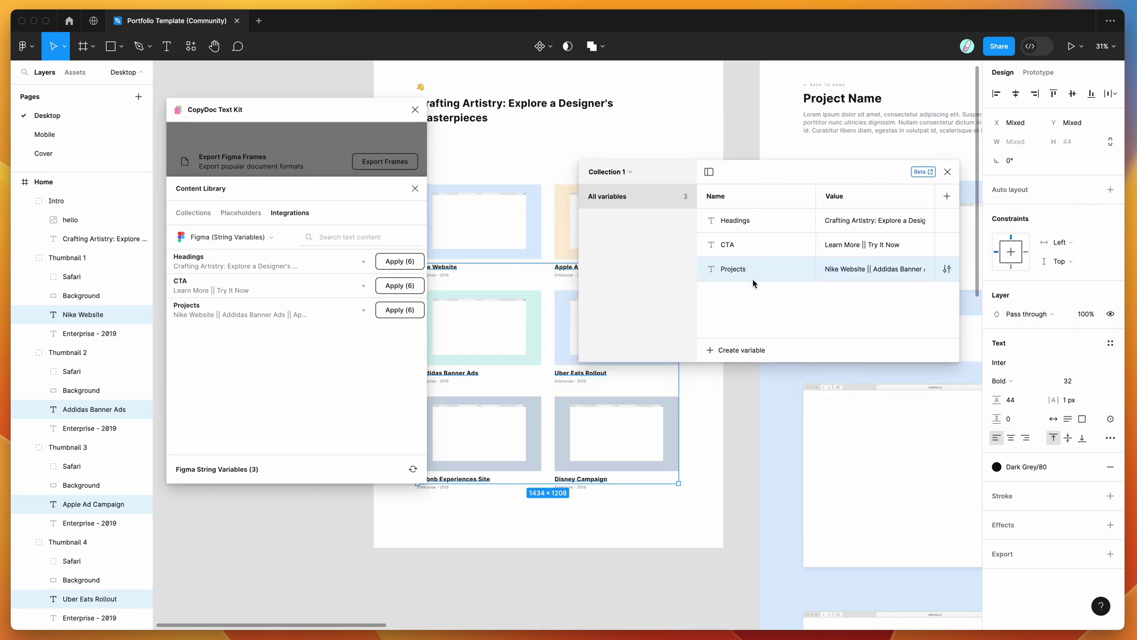
{"action": "left_click_drag", "start_coordinate": [769, 153], "coordinate": [765, 123]}
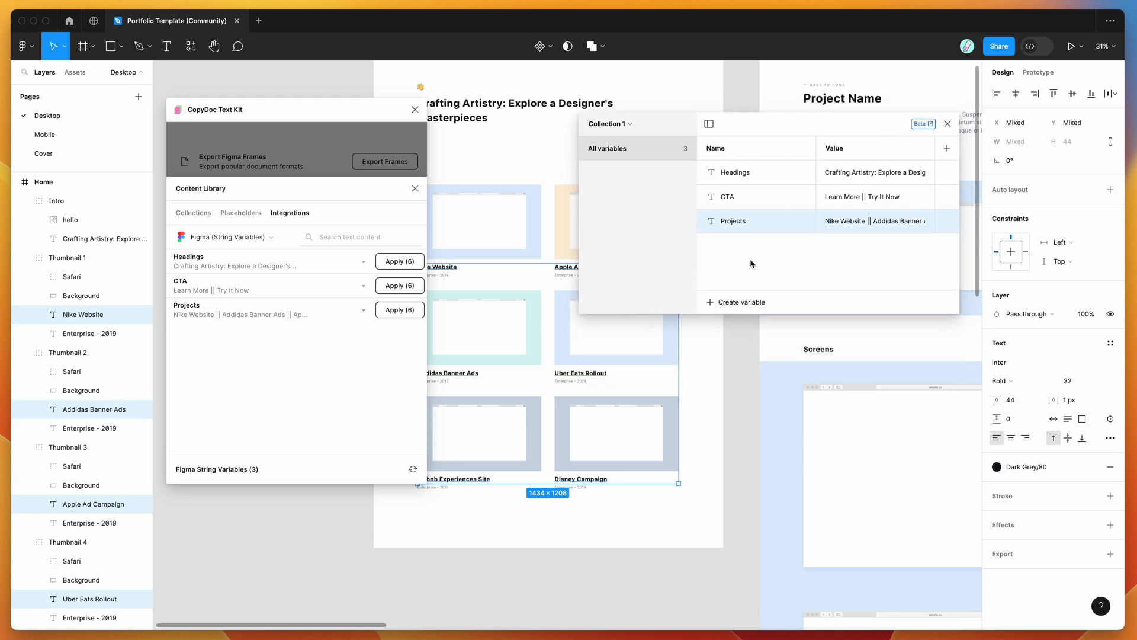
{"action": "left_click", "coordinate": [589, 373]}
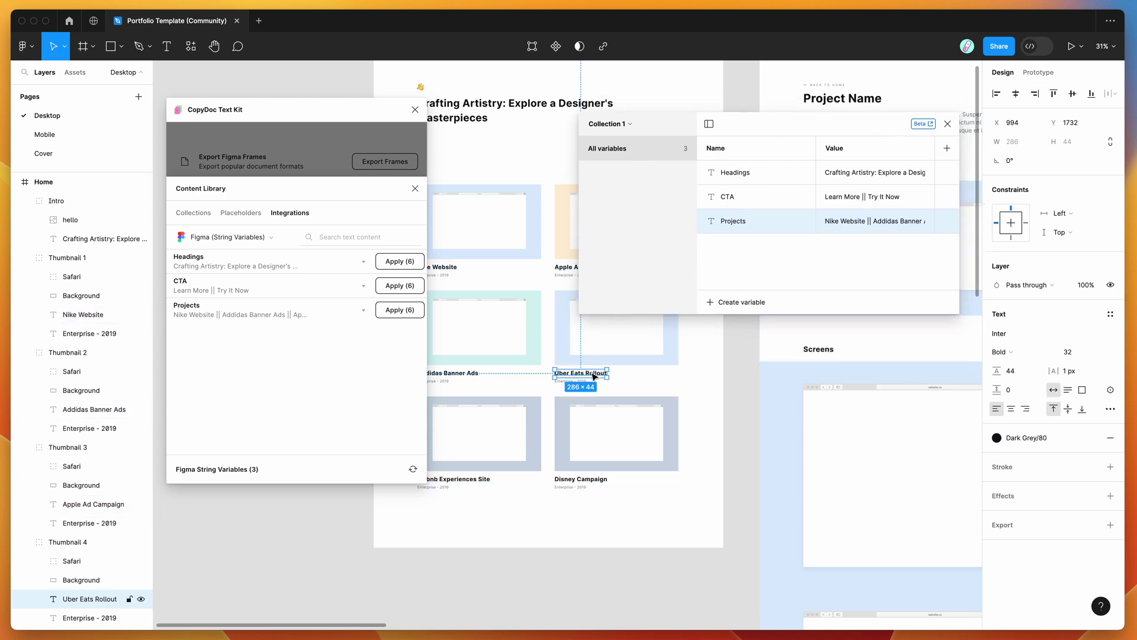
{"action": "scroll", "coordinate": [535, 319], "scroll_direction": "right", "scroll_amount": 3}
{"action": "scroll", "coordinate": [535, 319], "scroll_direction": "up", "scroll_amount": 3}
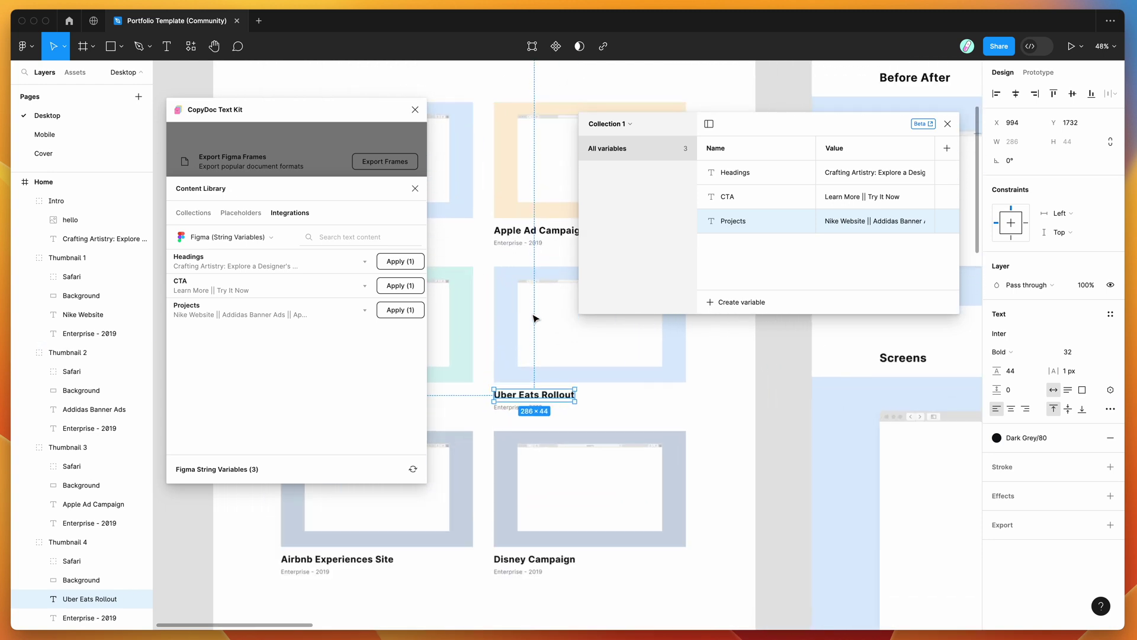
{"action": "scroll", "coordinate": [533, 326], "scroll_direction": "down", "scroll_amount": 2}
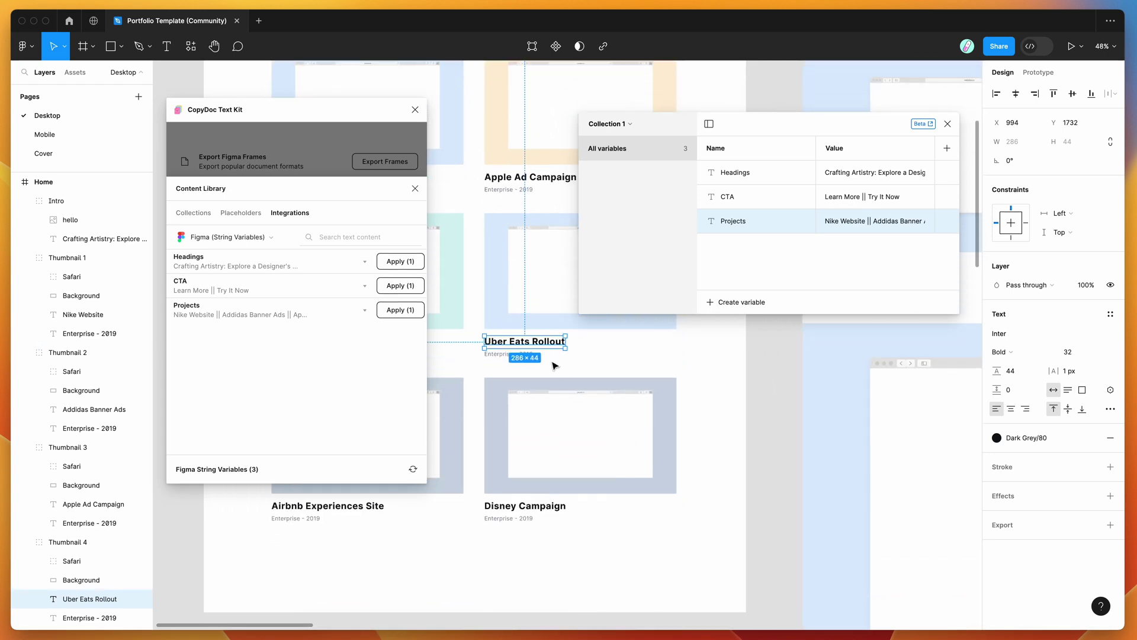
{"action": "left_click", "coordinate": [1111, 391]}
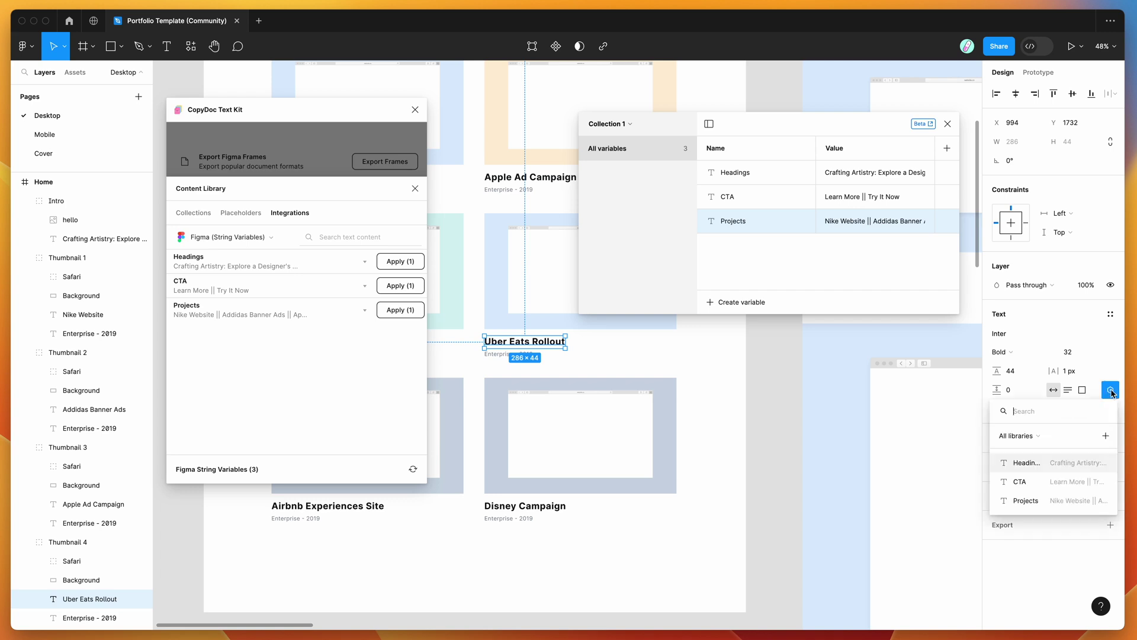
Bind the CTA variable to the title and append "|| Buy Now" to CTA's value.
{"action": "left_click", "coordinate": [1020, 482]}
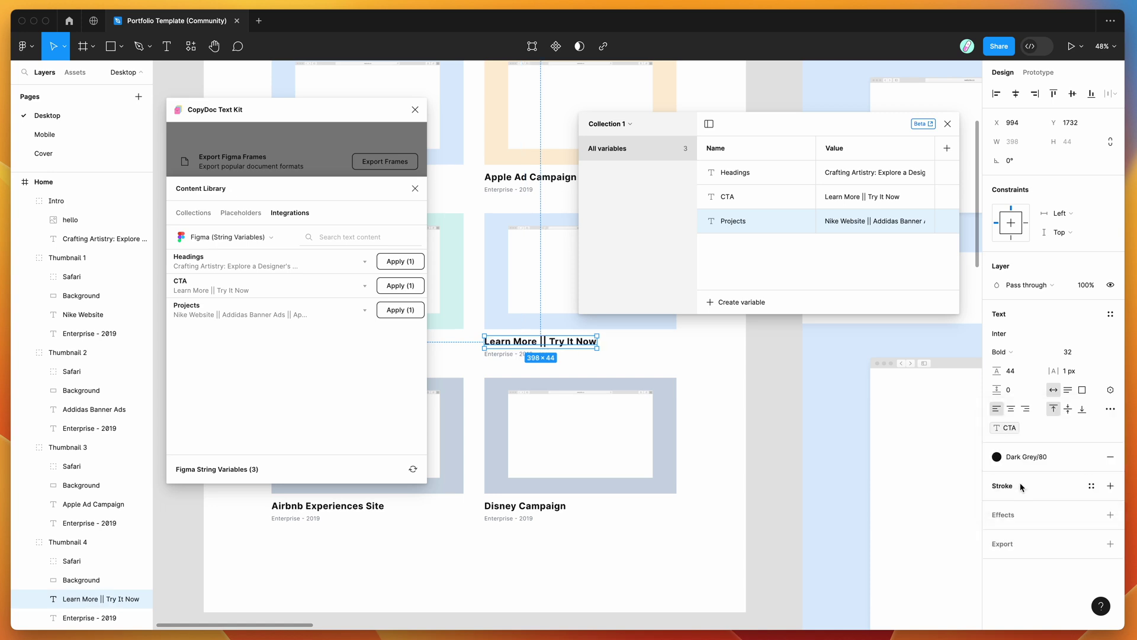
{"action": "double_click", "coordinate": [835, 196]}
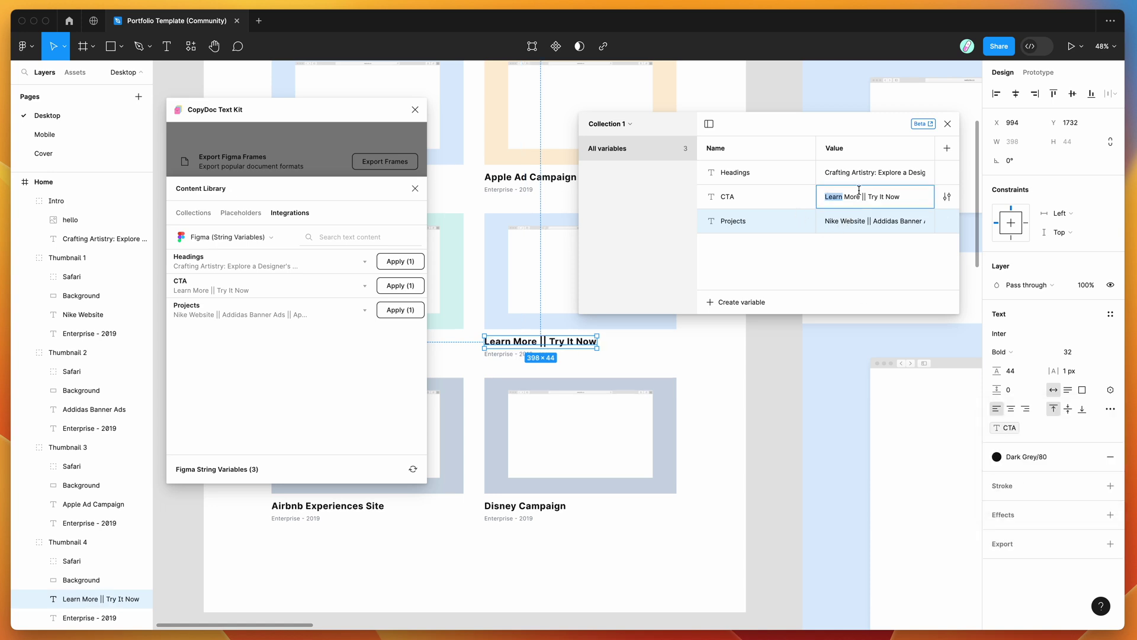
{"action": "left_click", "coordinate": [877, 196]}
{"action": "type", "text": "|| Buy Now"}
{"action": "key", "text": "Return"}
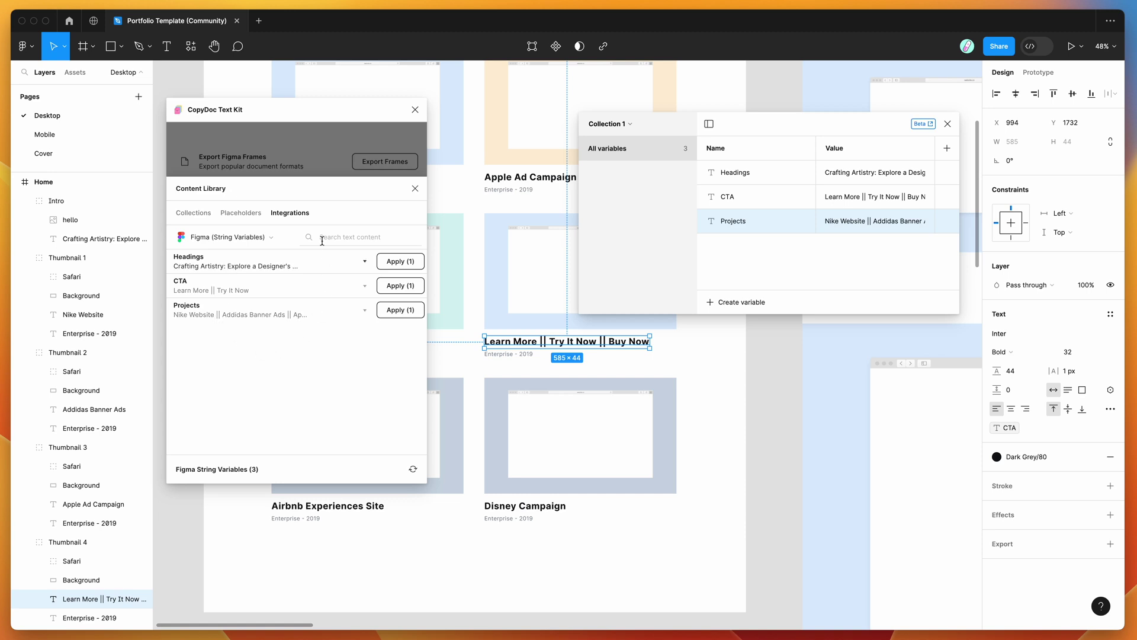
Undo the Buy Now addition and the CTA binding, restoring the Uber Eats Rollout text.
{"action": "left_click_drag", "start_coordinate": [335, 116], "coordinate": [333, 107]}
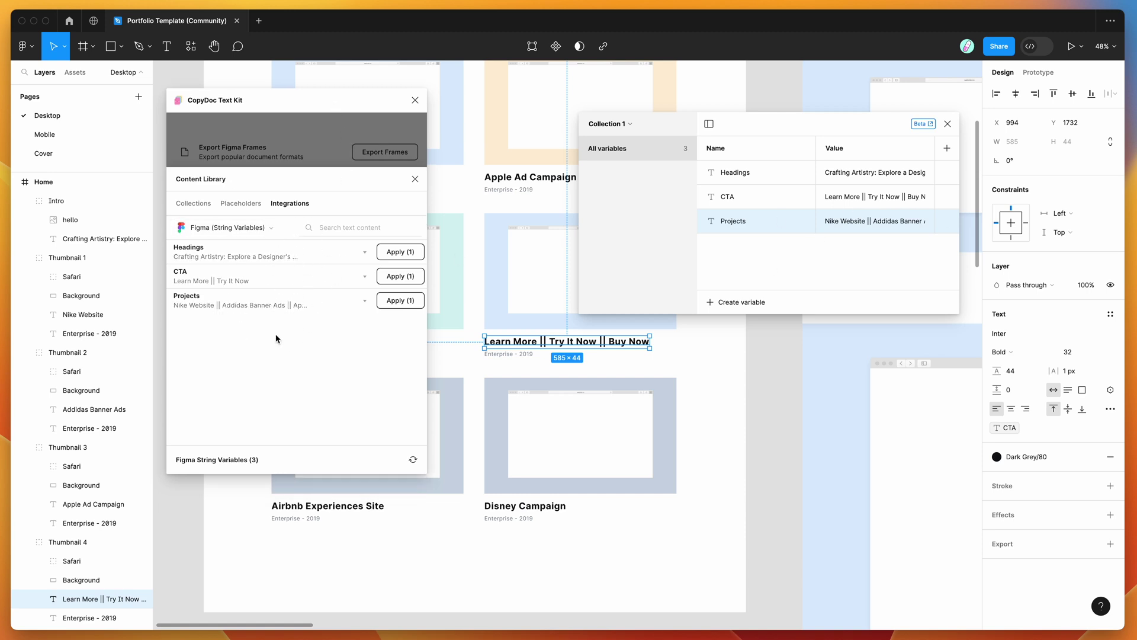
{"action": "double_click", "coordinate": [613, 348]}
{"action": "left_click_drag", "start_coordinate": [607, 343], "coordinate": [663, 347]}
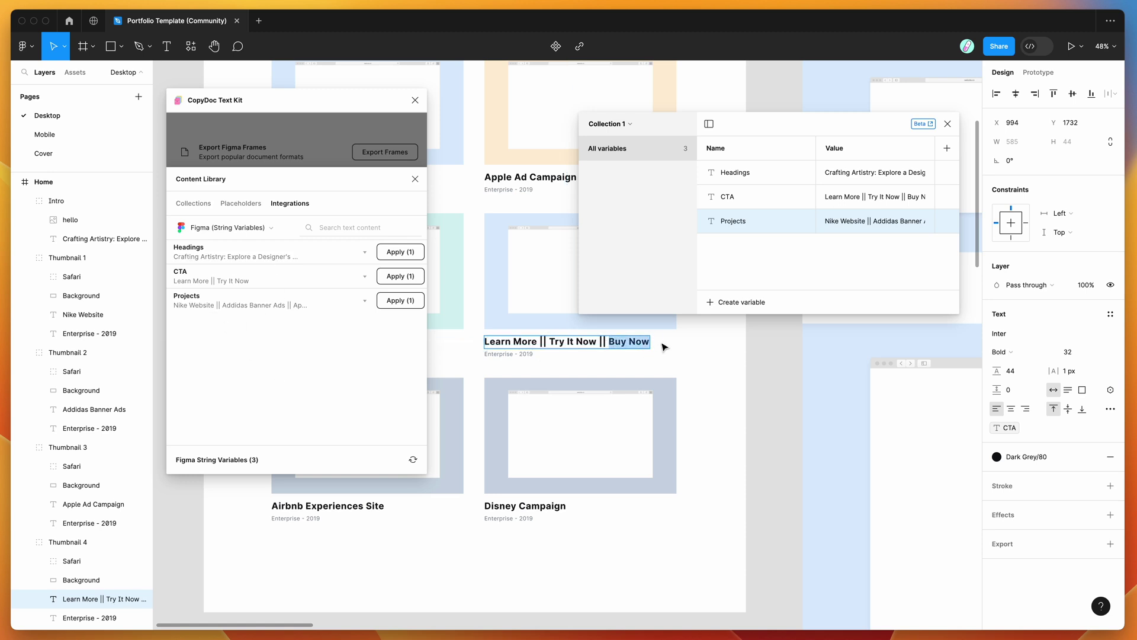
{"action": "key", "text": "Escape"}
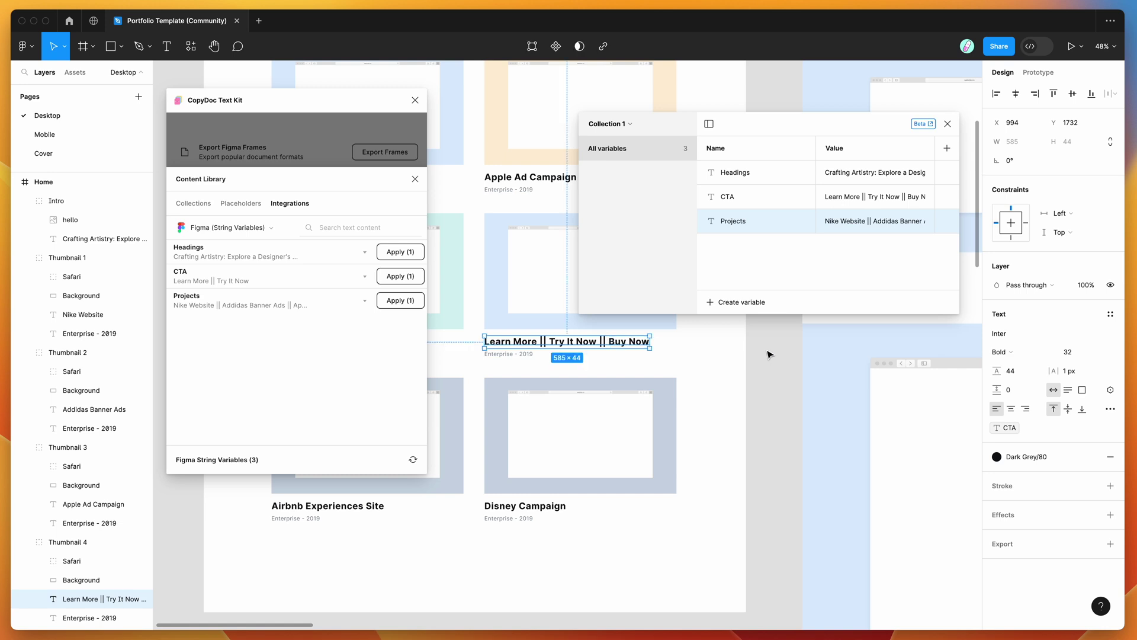
{"action": "key", "text": "ctrl+z"}
{"action": "key", "text": "ctrl+z"}
{"action": "key", "text": "ctrl+z"}
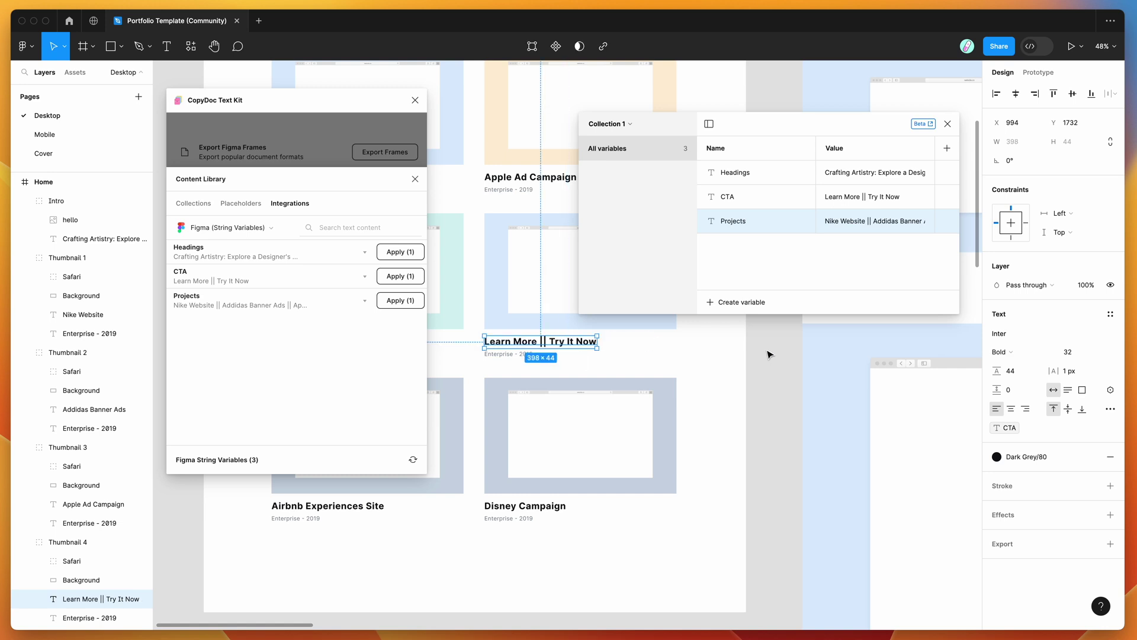
{"action": "key", "text": "ctrl+z"}
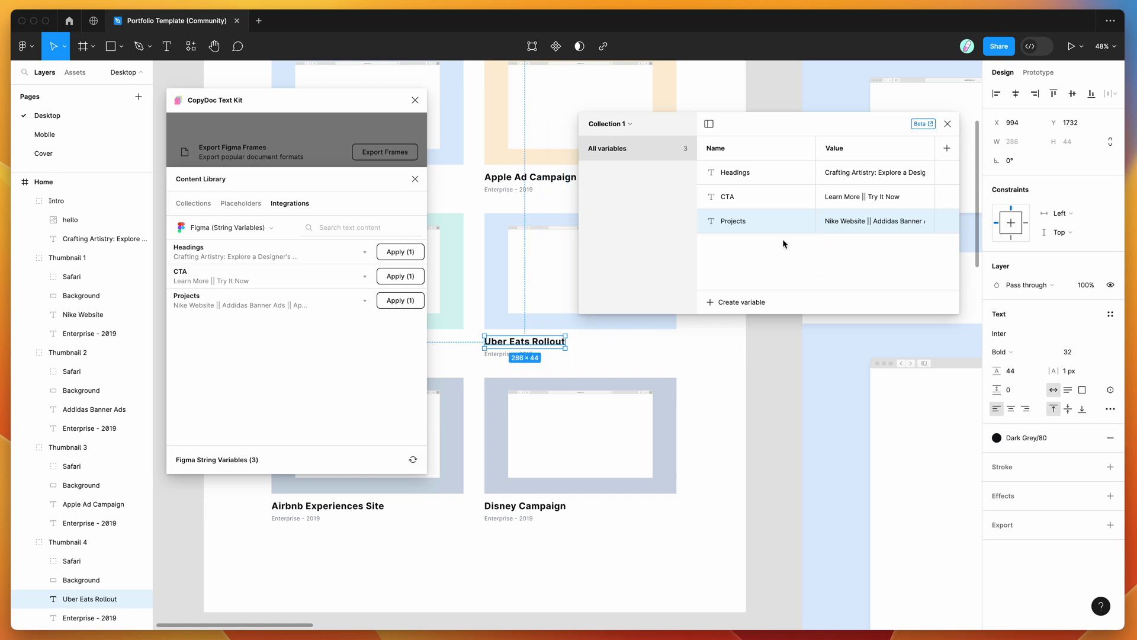
Apply the CTA variable to the title, try Try It Now, then settle on Learn More.
{"action": "left_click", "coordinate": [244, 280]}
{"action": "left_click", "coordinate": [389, 278]}
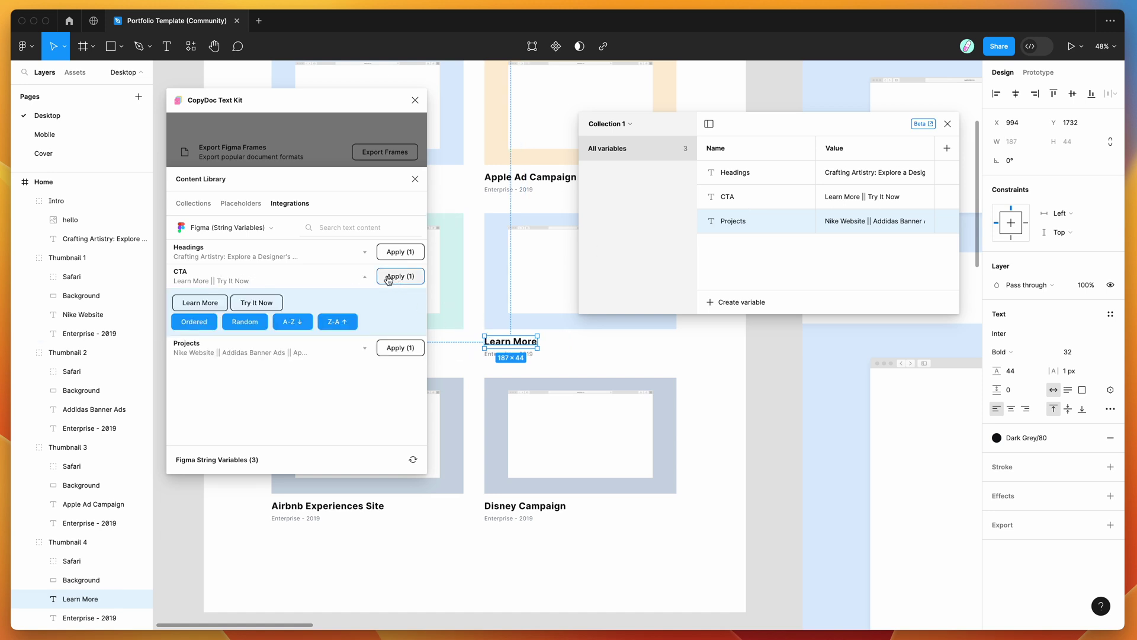
{"action": "left_click", "coordinate": [257, 302]}
{"action": "left_click", "coordinate": [200, 303]}
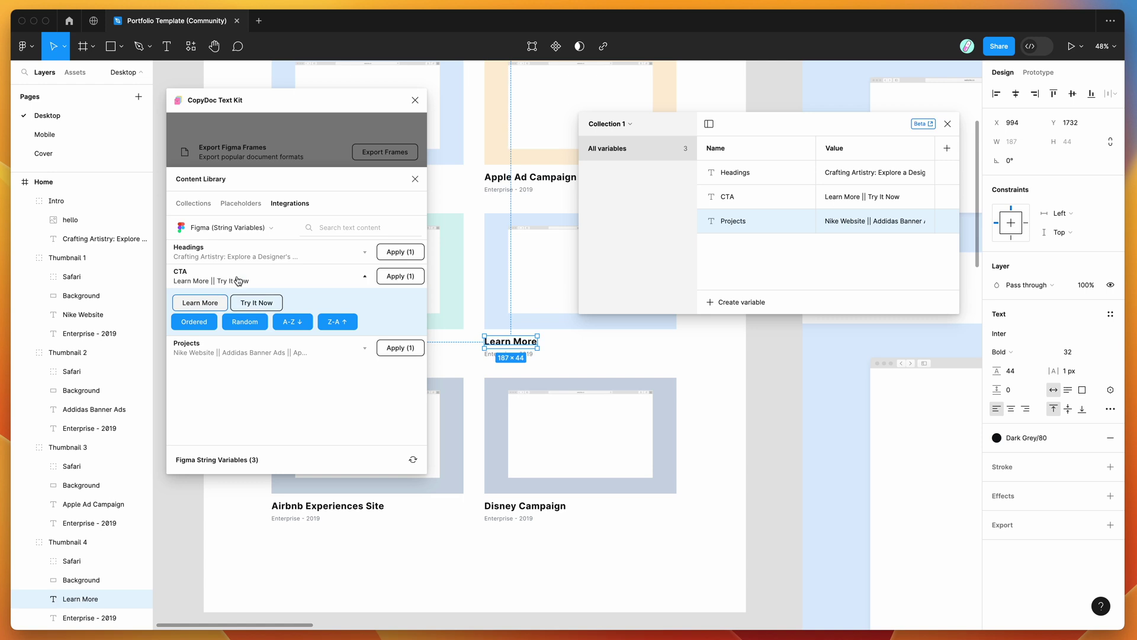
{"action": "left_click", "coordinate": [237, 280]}
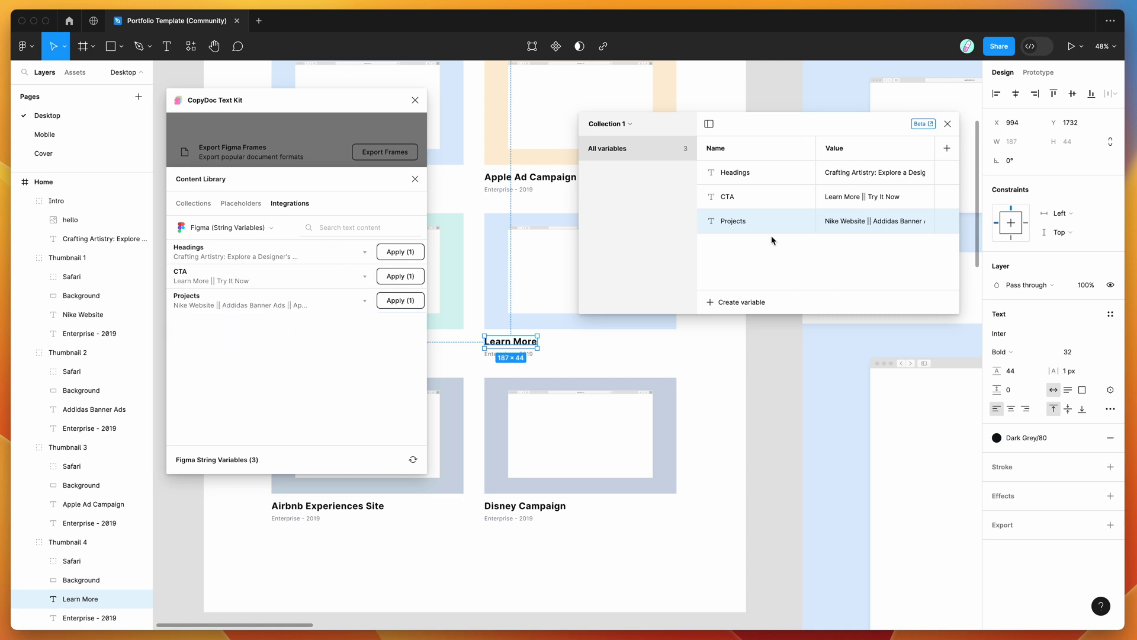
Refresh the synced string variables list and focus CopyDoc's text content search.
{"action": "left_click_drag", "start_coordinate": [751, 129], "coordinate": [745, 135]}
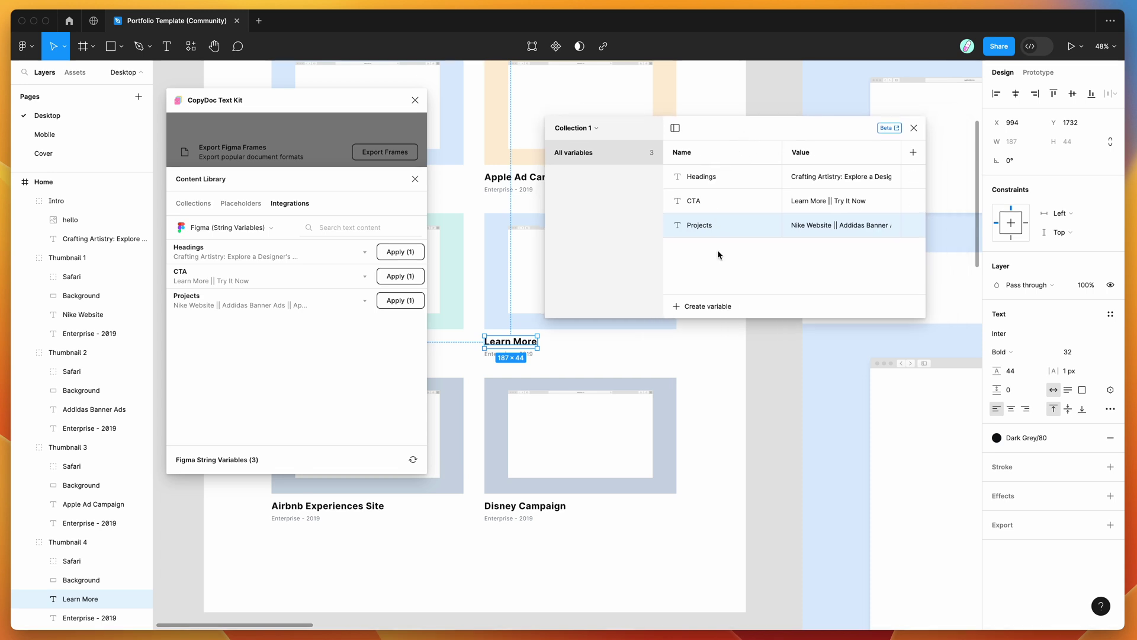
{"action": "left_click", "coordinate": [413, 460]}
{"action": "left_click_drag", "start_coordinate": [333, 108], "coordinate": [336, 98]}
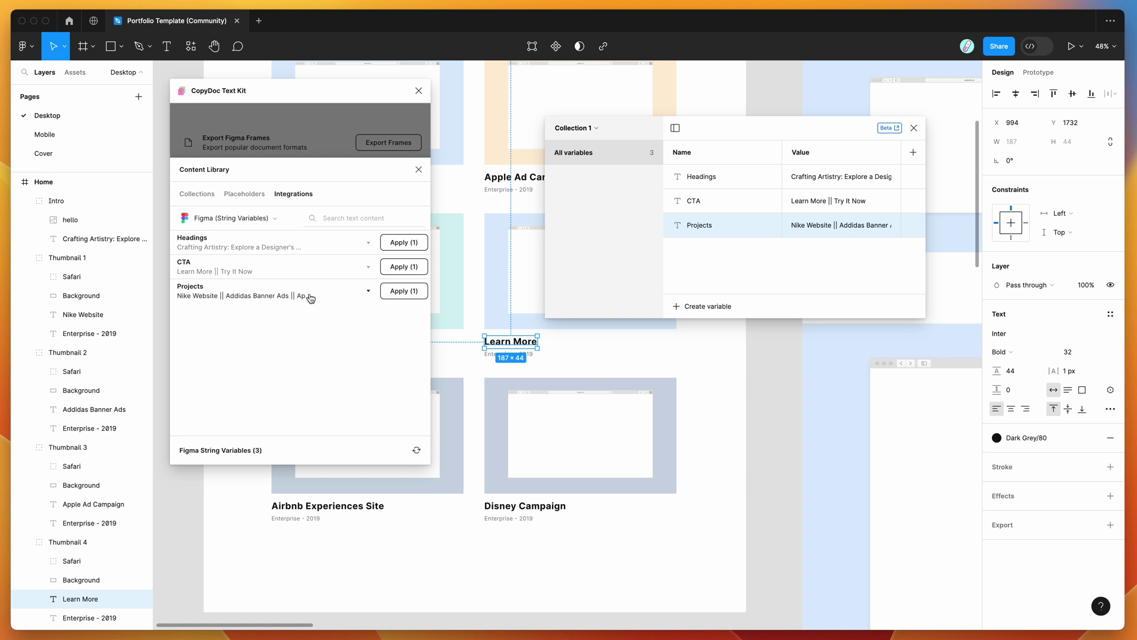
{"action": "left_click", "coordinate": [325, 217]}
{"action": "type", "text": "a"}
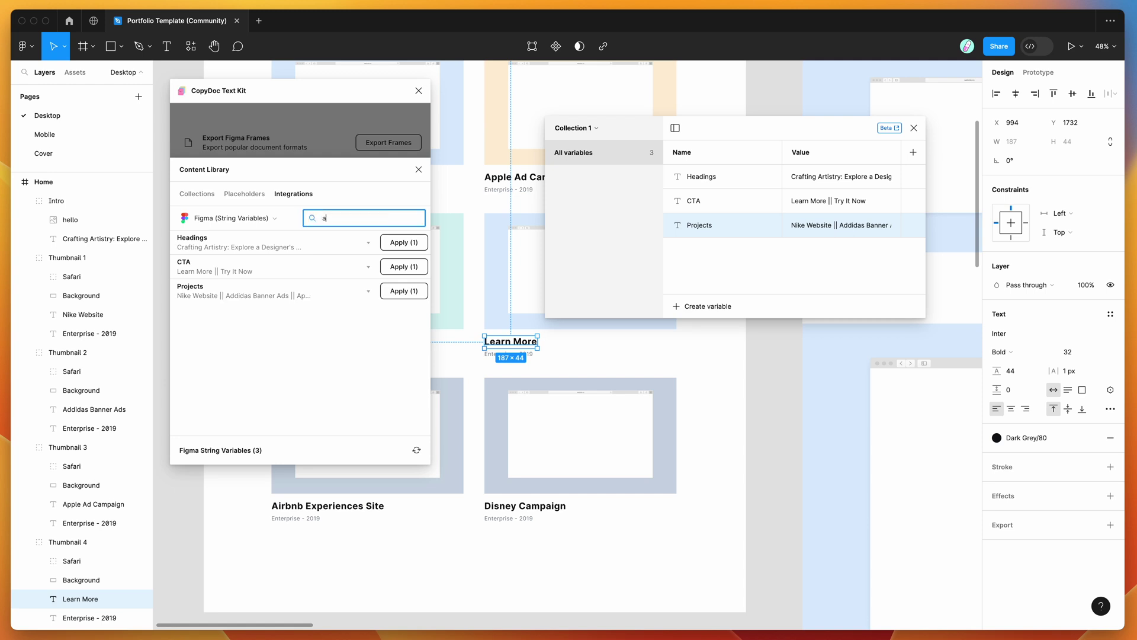
{"action": "key", "text": "BackSpace"}
{"action": "type", "text": "learn"}
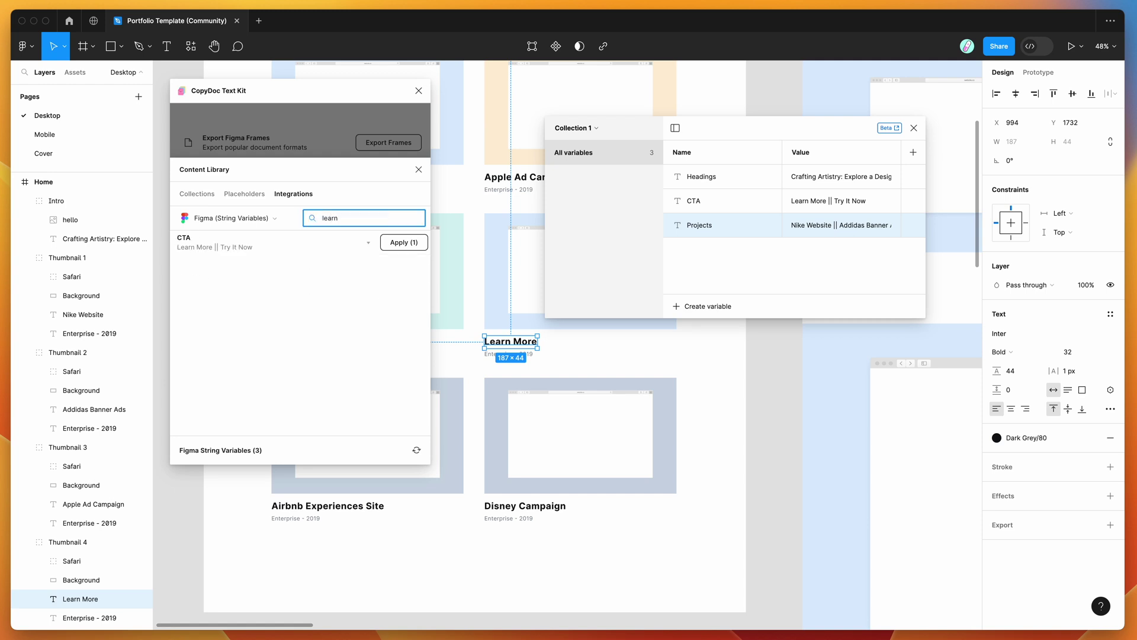
{"action": "key", "text": "super+a"}
{"action": "key", "text": "BackSpace"}
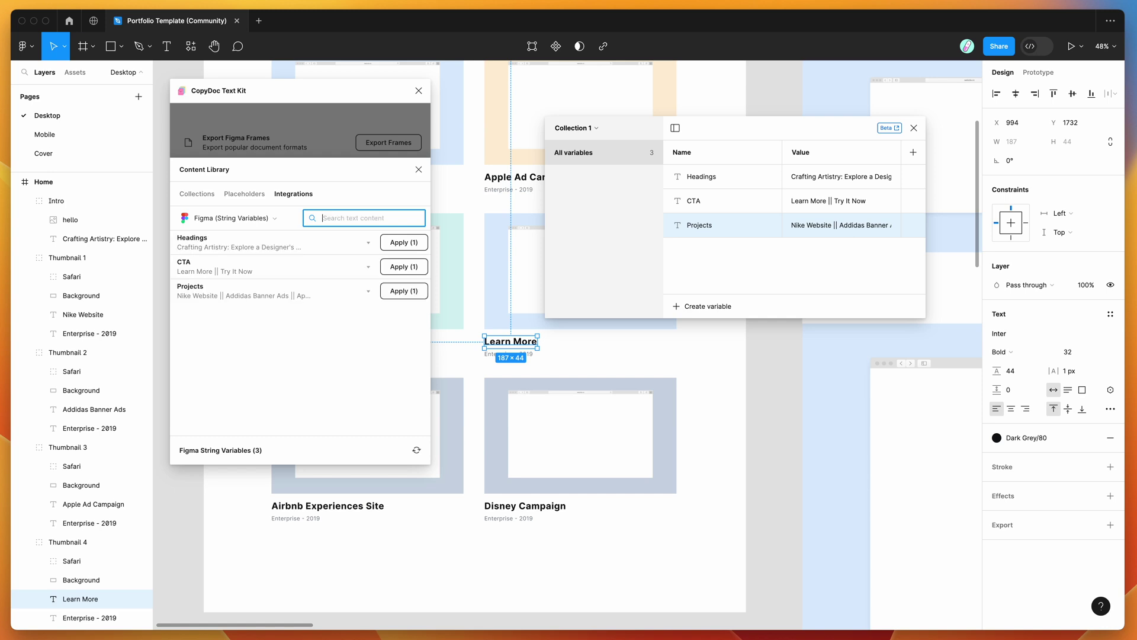
{"action": "left_click", "coordinate": [335, 326]}
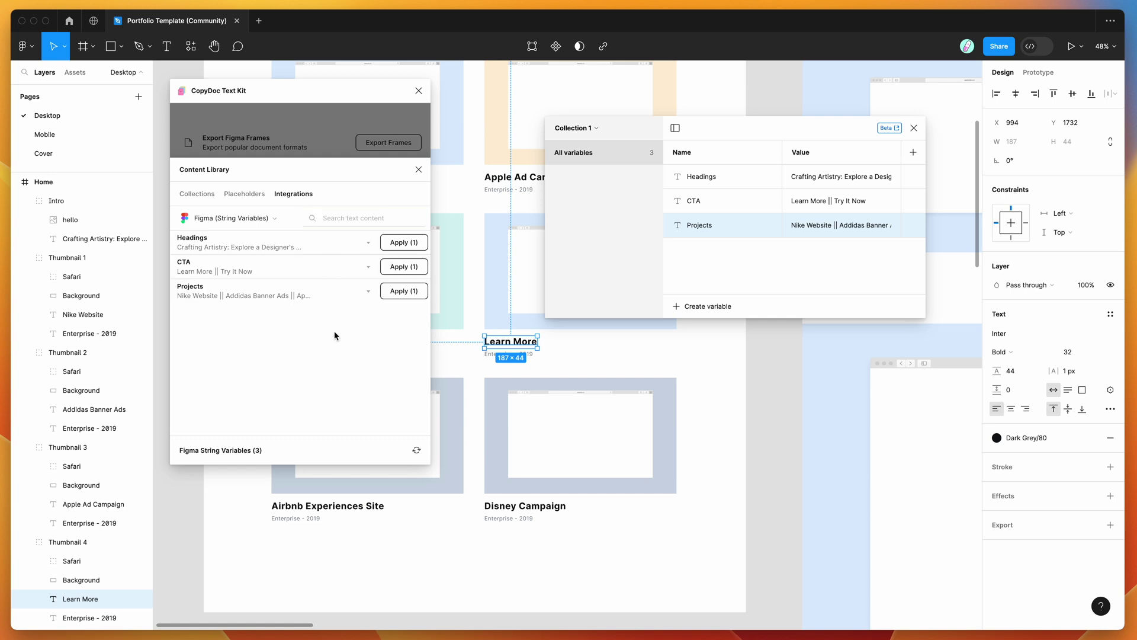